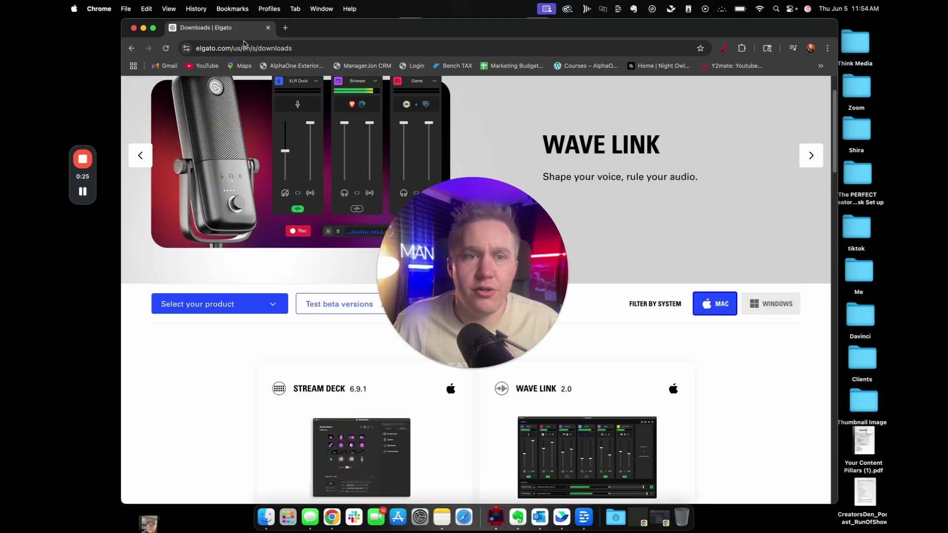
# Toggle the downloads filter between Windows and Mac, ending on the Mac Stream Deck 6.9.1 downloads.
pyautogui.scroll(3, 684, 346)
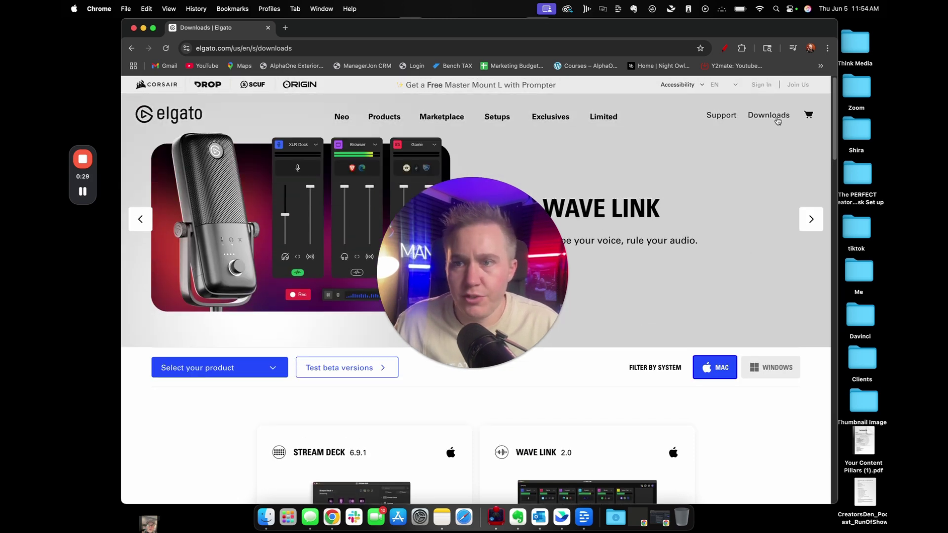
pyautogui.scroll(-7, 677, 319)
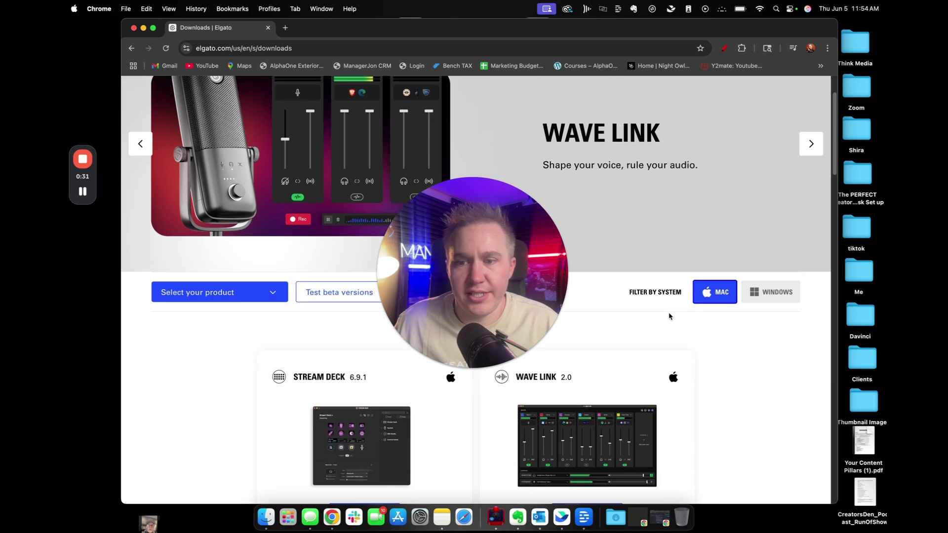
pyautogui.scroll(2, 663, 310)
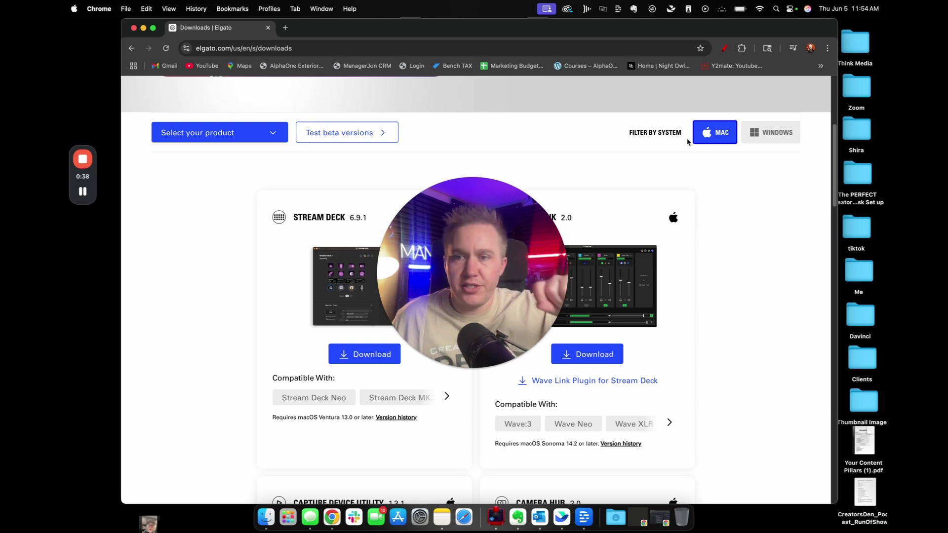
pyautogui.click(709, 134)
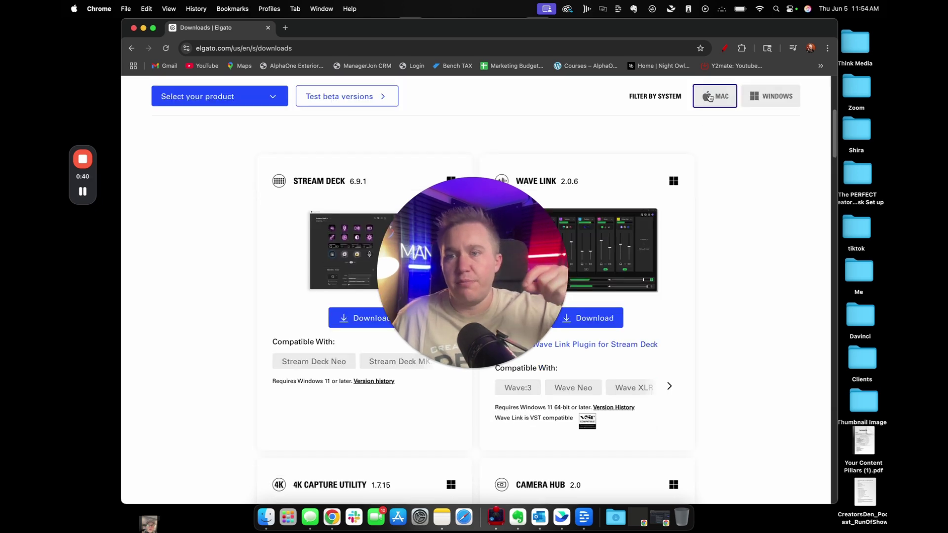
pyautogui.click(710, 97)
pyautogui.click(721, 95)
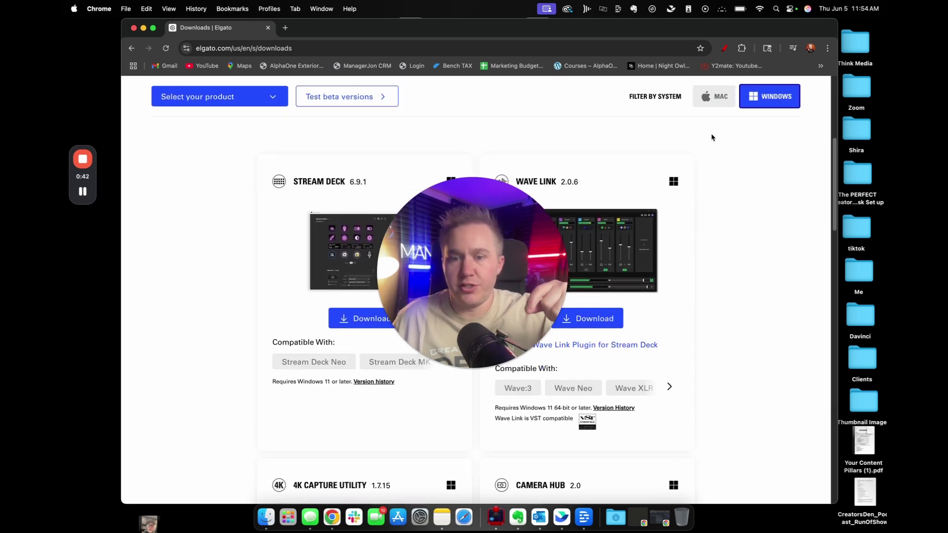
pyautogui.moveTo(472, 273); pyautogui.dragTo(170, 277)
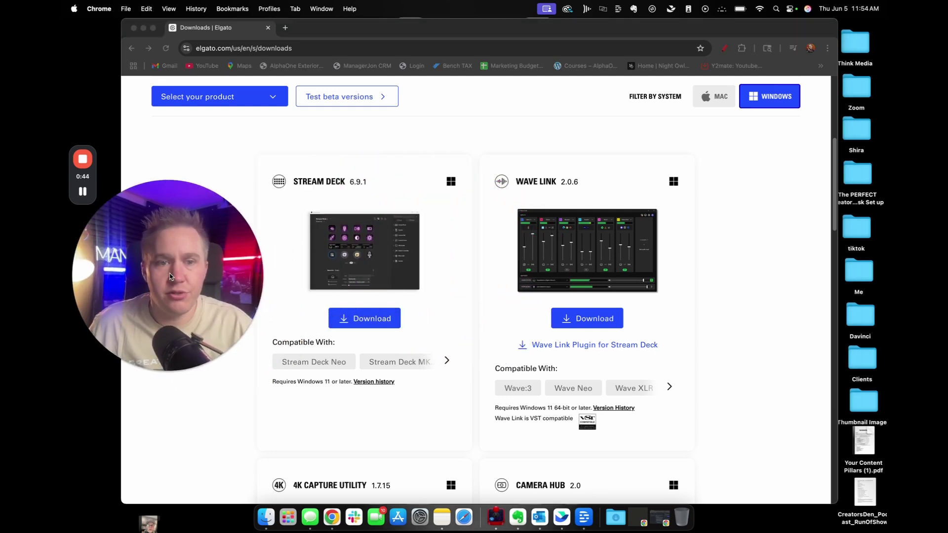
pyautogui.click(716, 96)
pyautogui.click(716, 96)
pyautogui.scroll(-6, 473, 221)
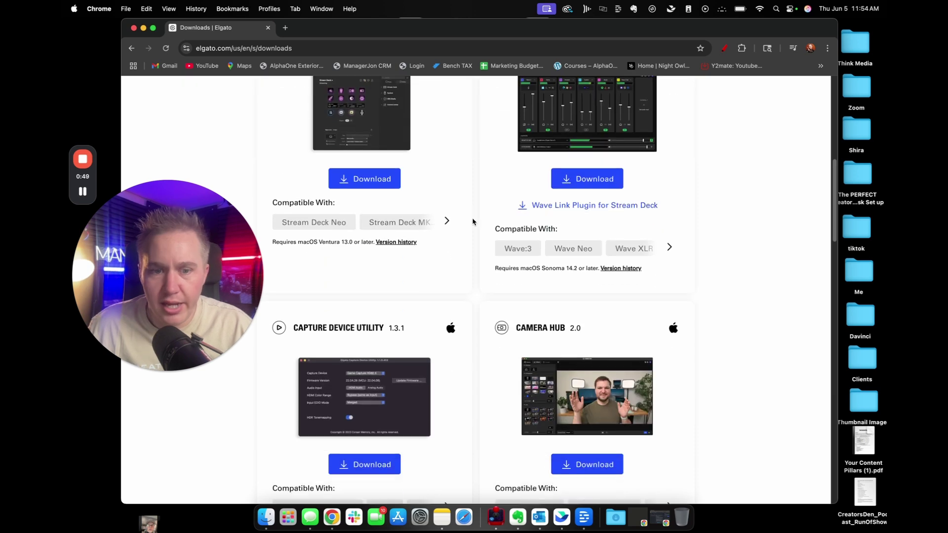
pyautogui.scroll(-10, 473, 222)
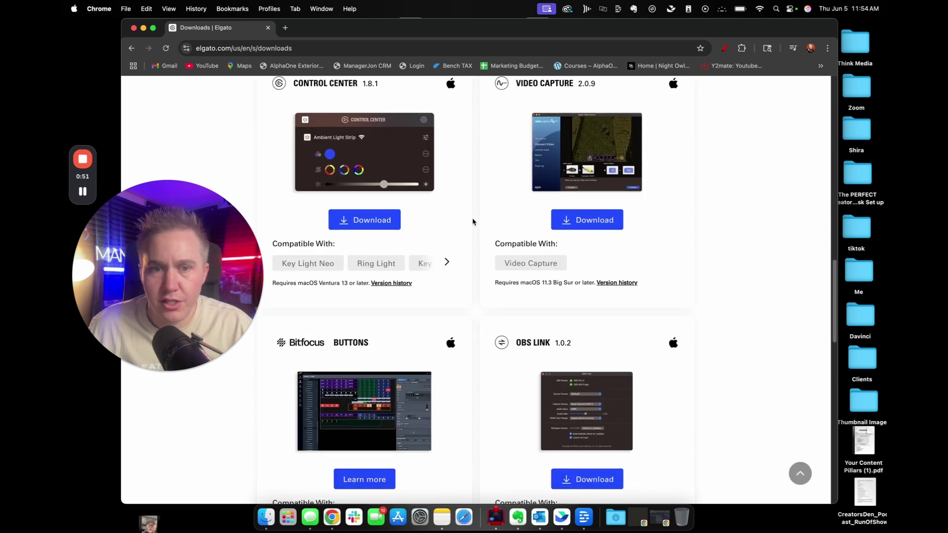
pyautogui.scroll(10, 473, 222)
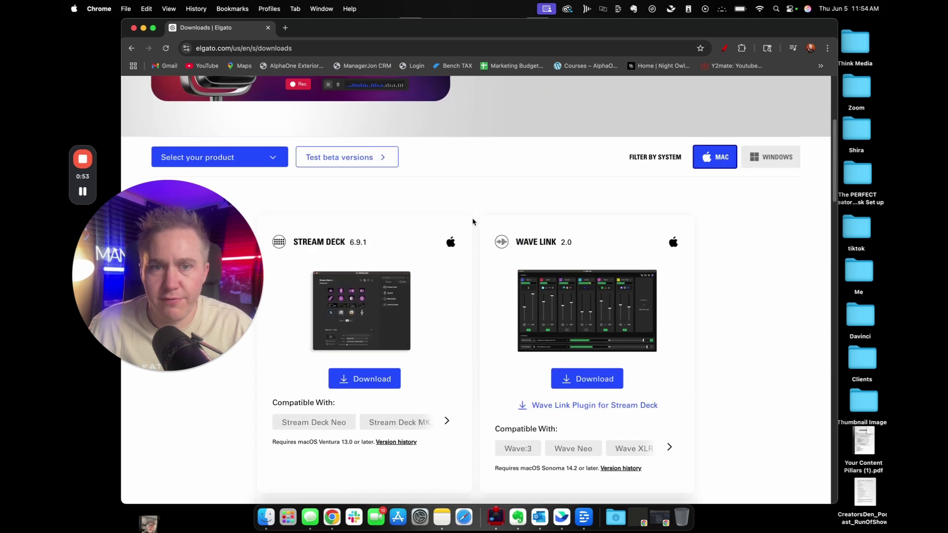
pyautogui.scroll(-4, 459, 378)
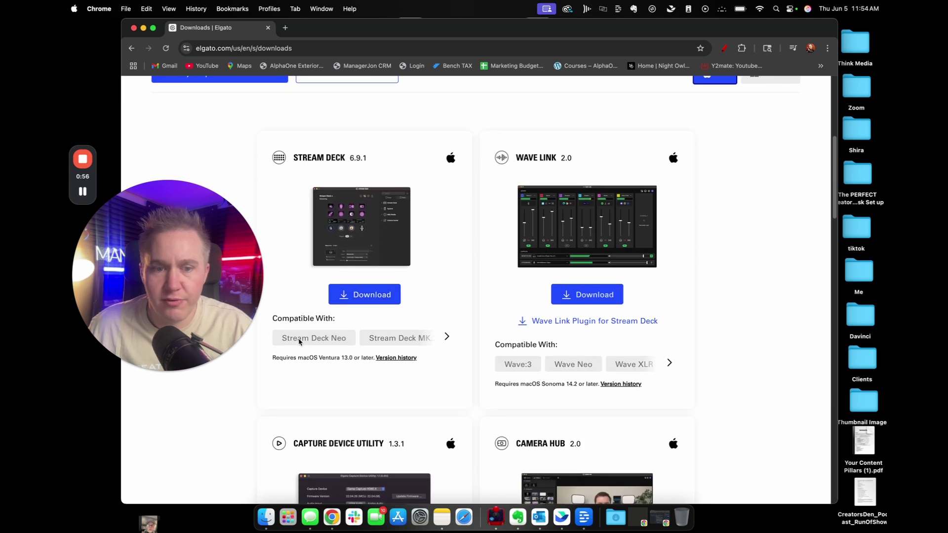
# Page through the Stream Deck card's compatible devices, including Neo, MK.2, + and XL.
pyautogui.click(447, 339)
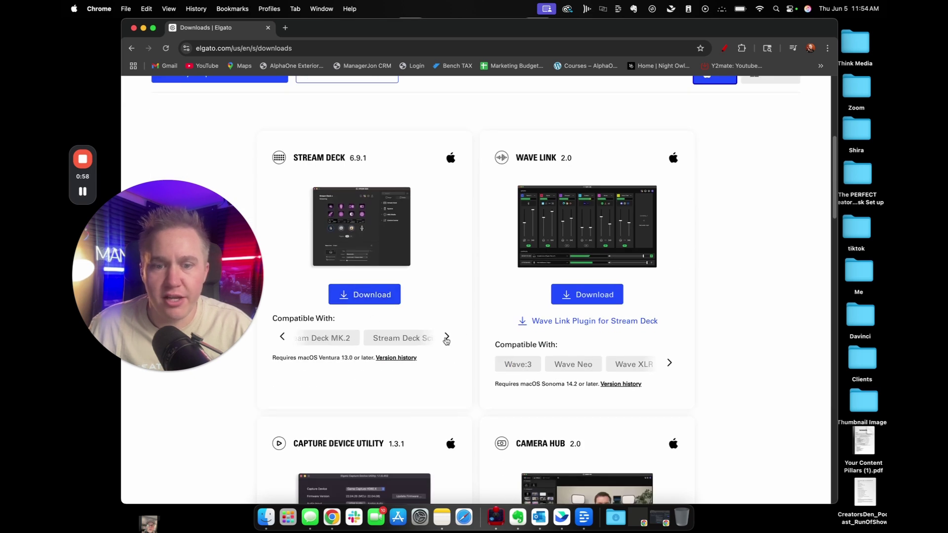
pyautogui.click(446, 339)
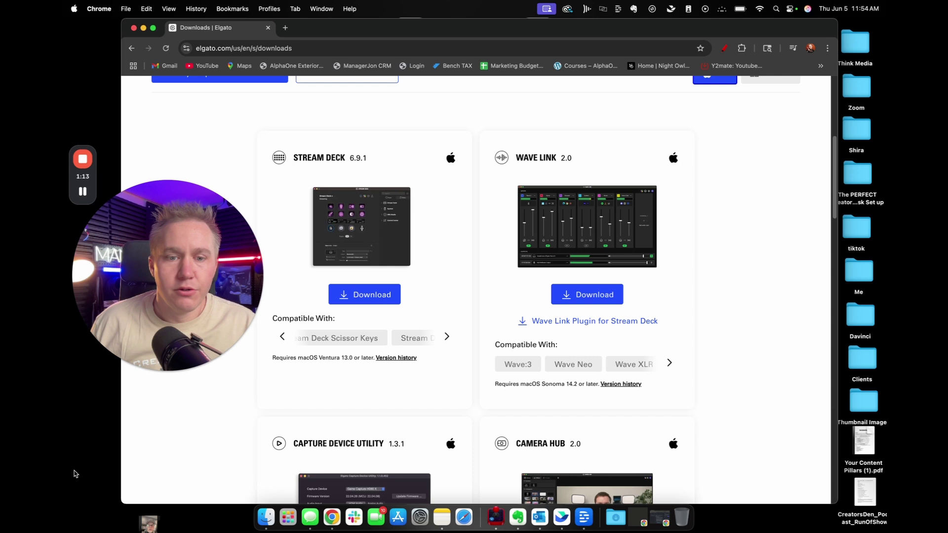
pyautogui.click(283, 338)
pyautogui.click(283, 337)
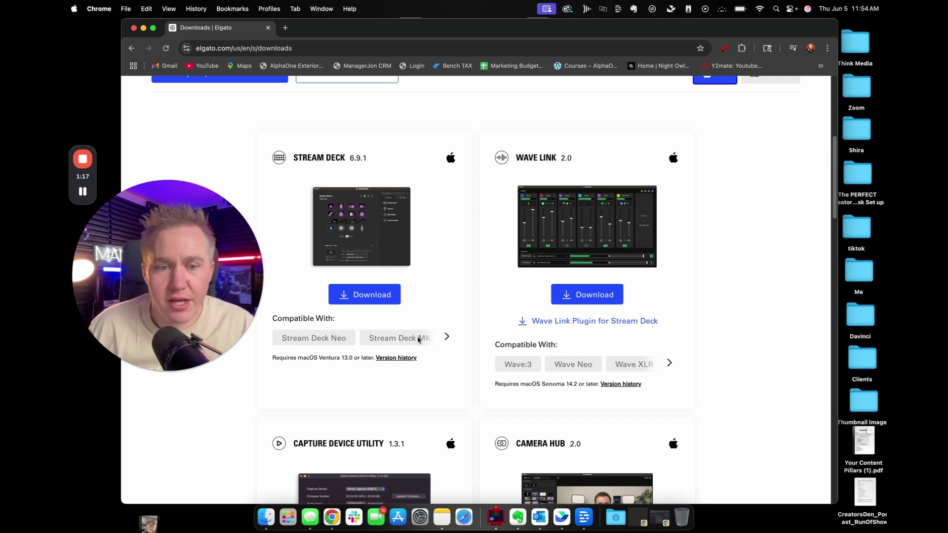
pyautogui.click(447, 337)
pyautogui.click(447, 336)
pyautogui.click(447, 337)
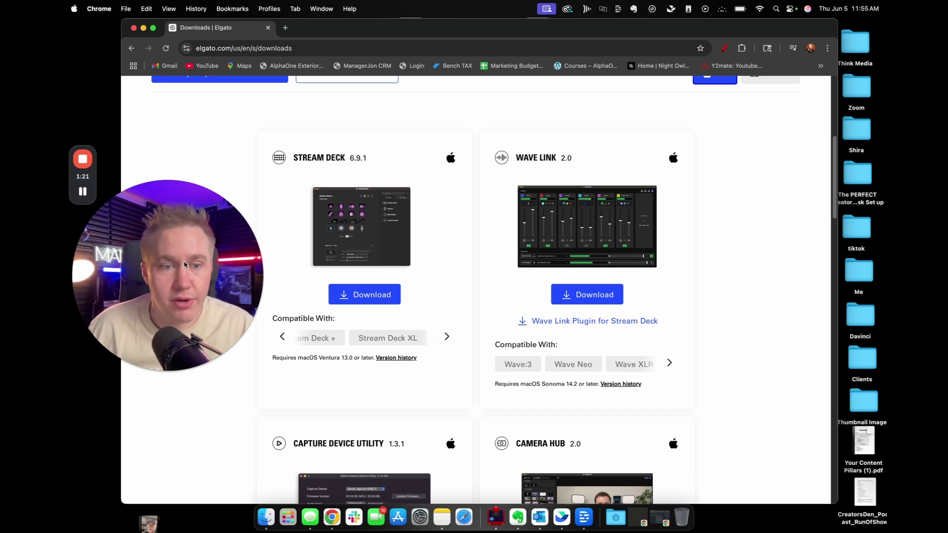
pyautogui.moveTo(181, 286); pyautogui.dragTo(173, 404)
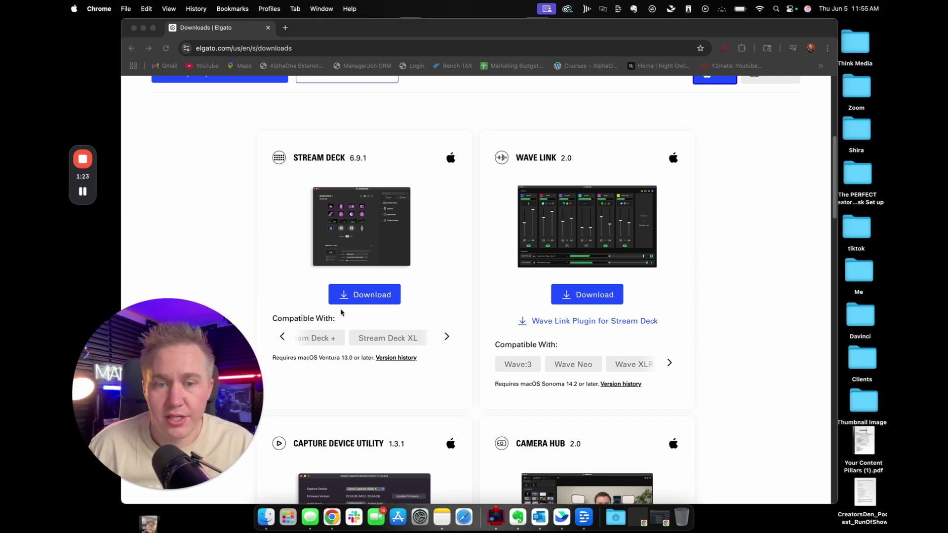
# Download the Stream Deck 6.9.1 Mac installer (376 MB), skipping the subscription offer.
pyautogui.click(393, 289)
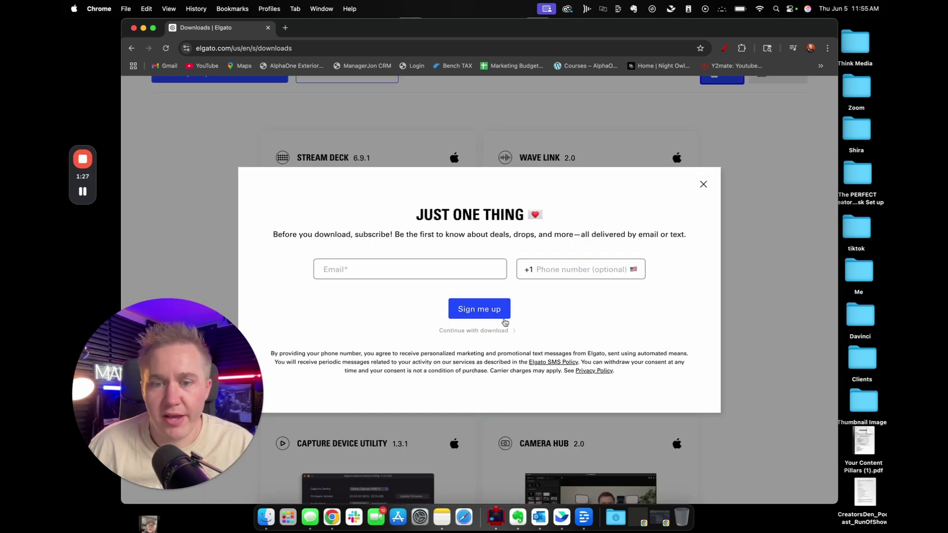
pyautogui.click(483, 333)
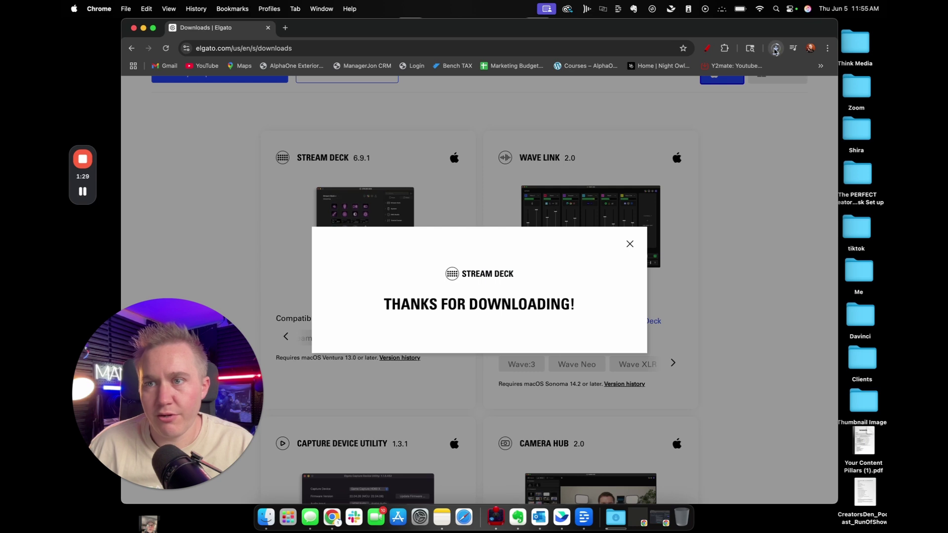
pyautogui.click(616, 518)
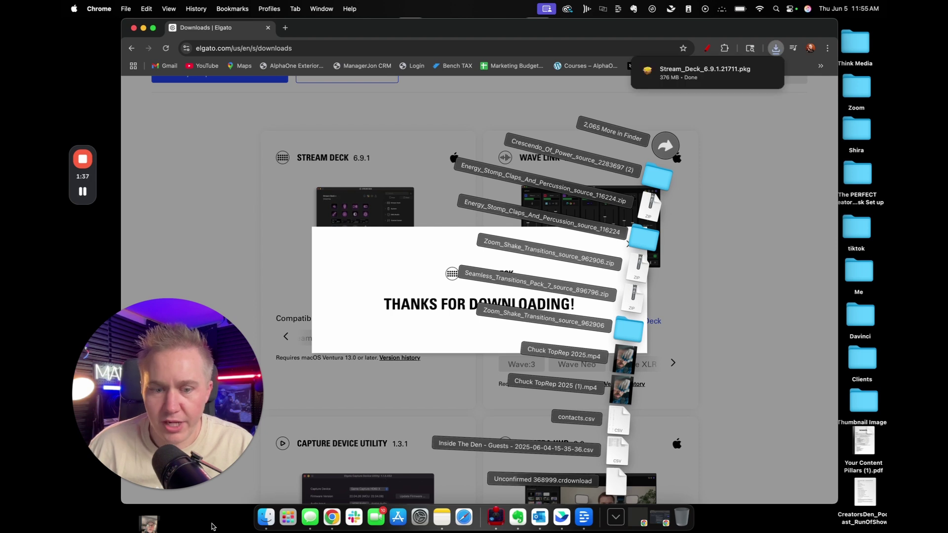
# Launch Elgato Stream Deck from Launchpad and position its window over the browser.
pyautogui.click(288, 517)
pyautogui.hscroll(2, 342, 219)
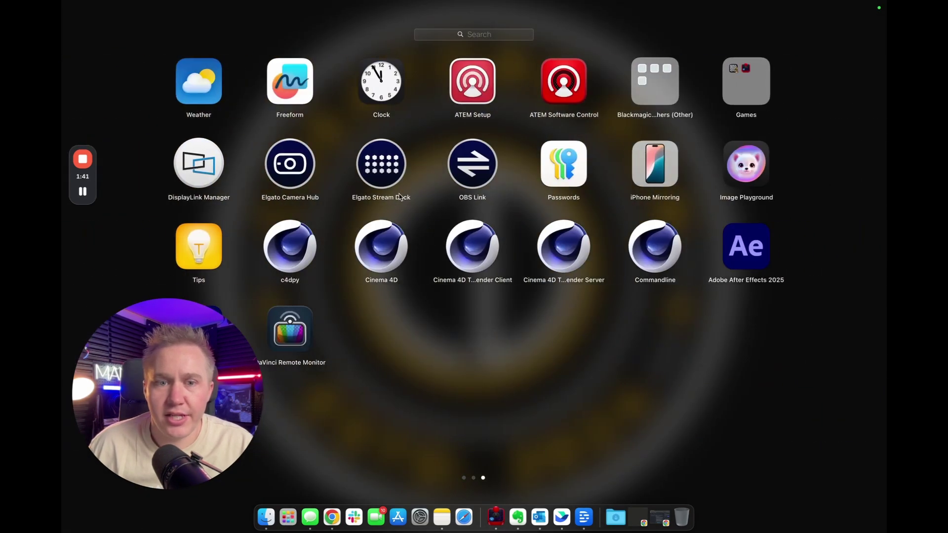
pyautogui.click(381, 167)
pyautogui.moveTo(333, 26); pyautogui.dragTo(390, 62)
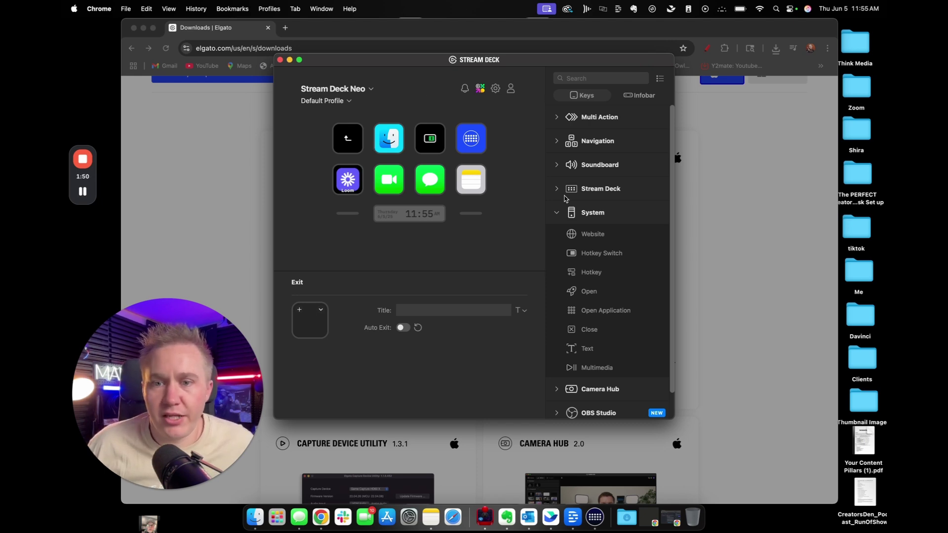
# Exit the app folder to the Neo's page 1 of folder and utility keys, then view page 2.
pyautogui.click(558, 216)
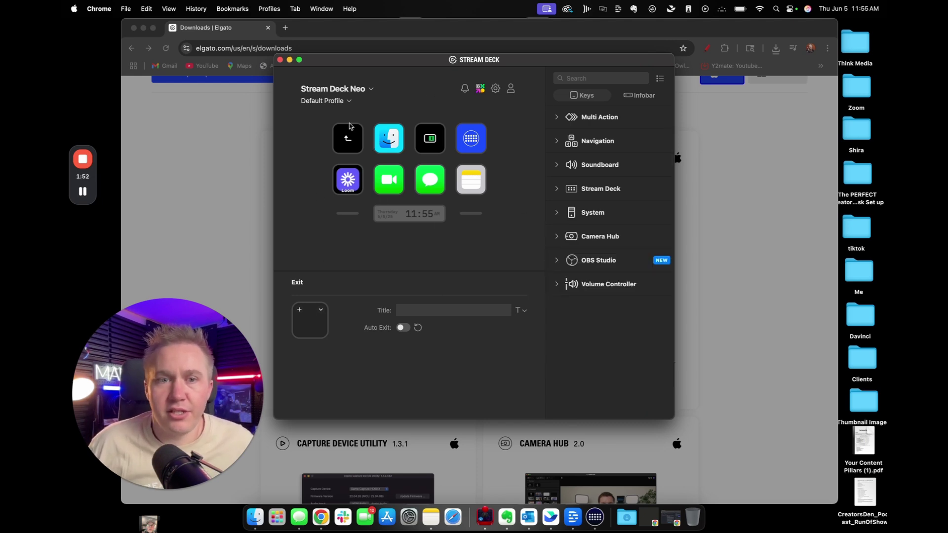
pyautogui.click(346, 139)
pyautogui.click(345, 139)
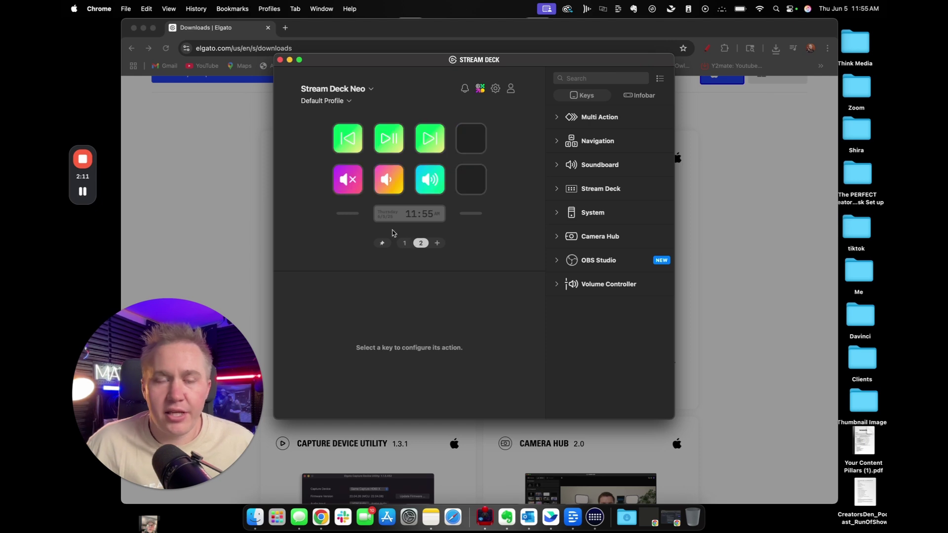
pyautogui.click(405, 244)
pyautogui.click(421, 243)
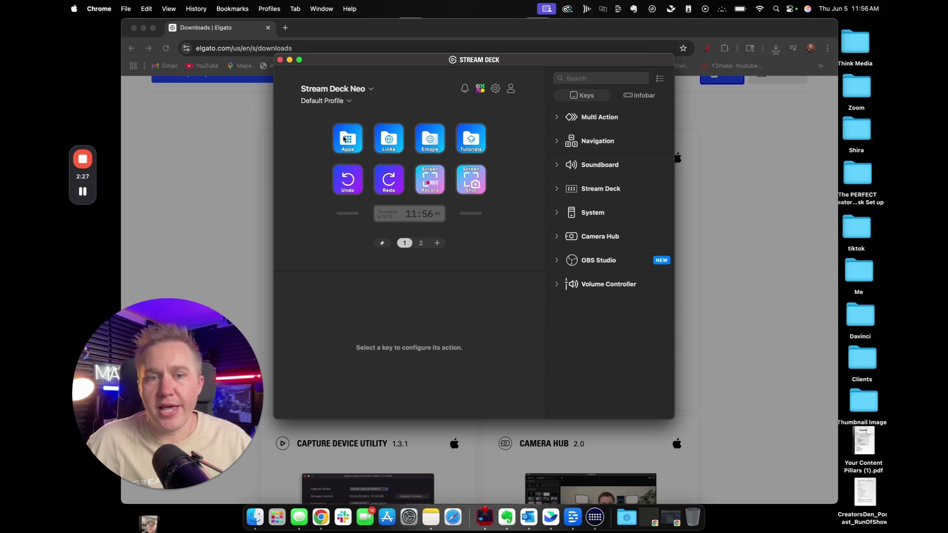
# Open the Apps folder key to show its Exit, Finder, Loom, FaceTime, Messages and Notes keys.
pyautogui.click(348, 138)
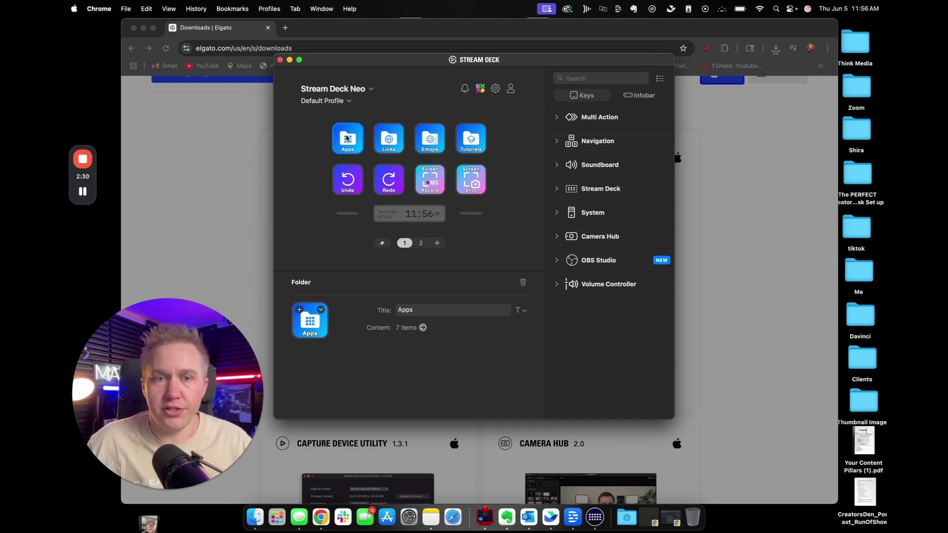
pyautogui.doubleClick(349, 139)
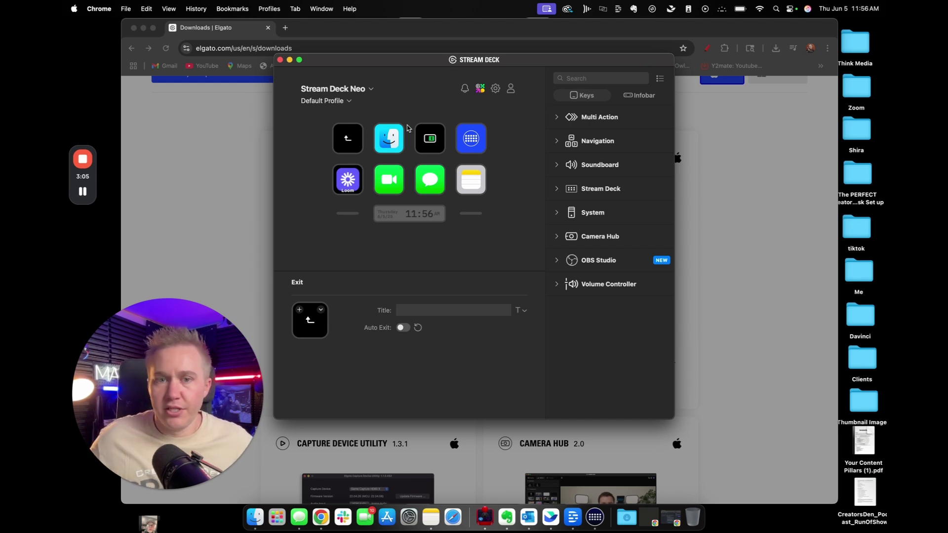
# Exit the Apps folder, add an empty third key page, and return to page 1.
pyautogui.click(345, 141)
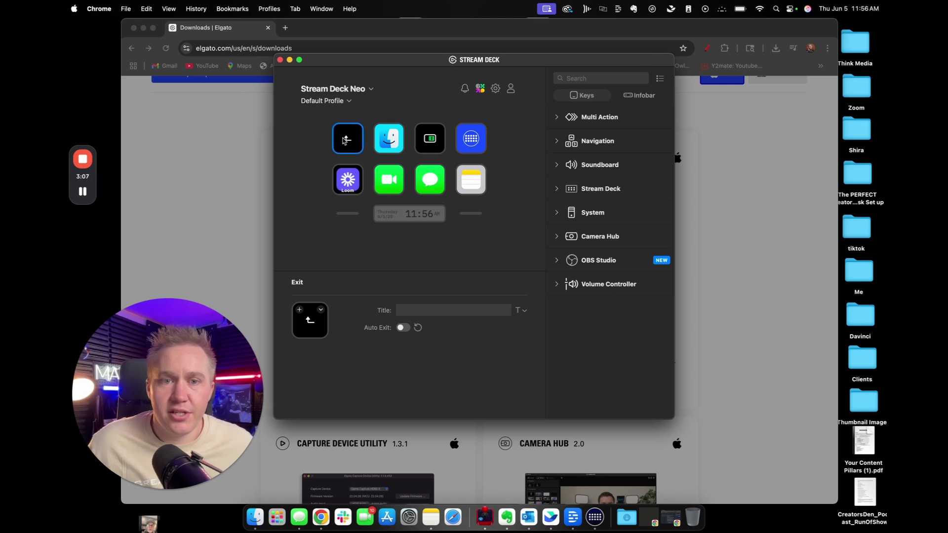
pyautogui.doubleClick(344, 141)
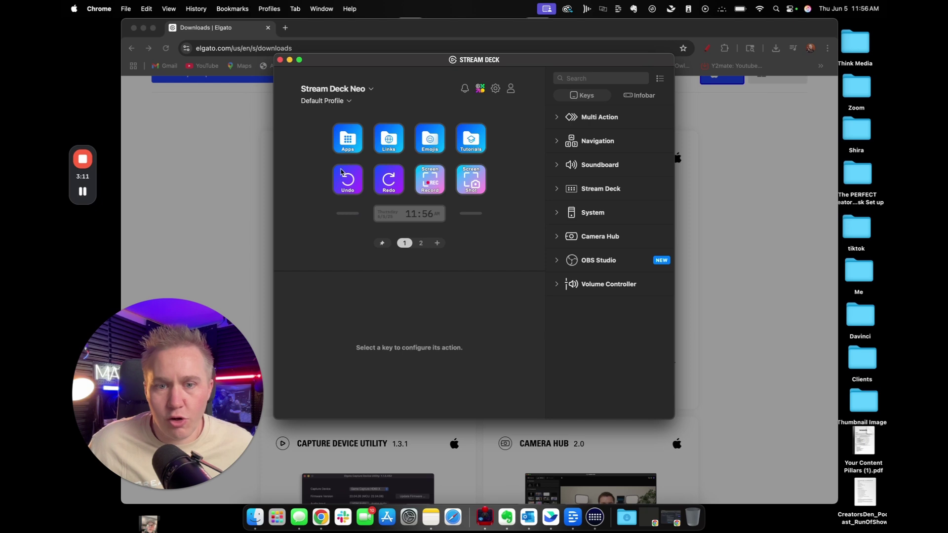
pyautogui.click(422, 243)
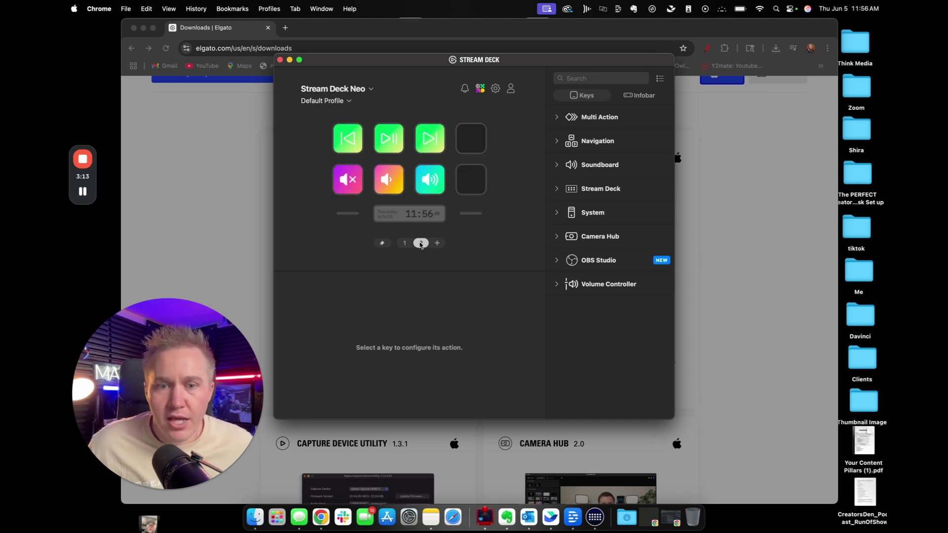
pyautogui.click(405, 244)
pyautogui.click(421, 244)
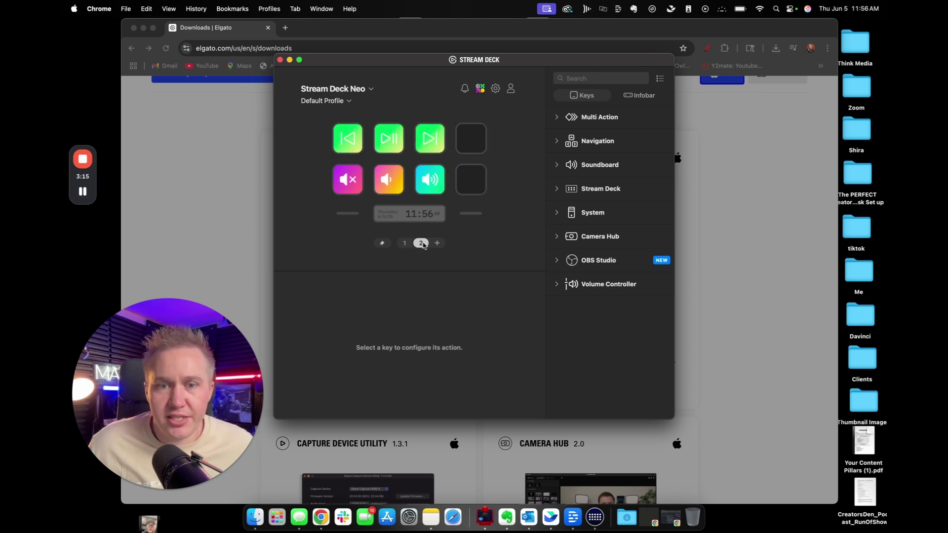
pyautogui.click(437, 244)
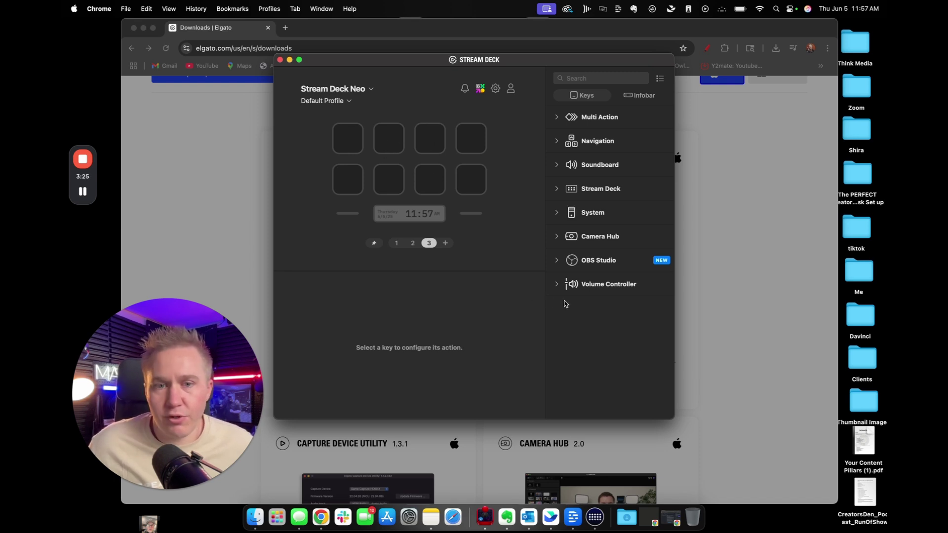
pyautogui.click(396, 244)
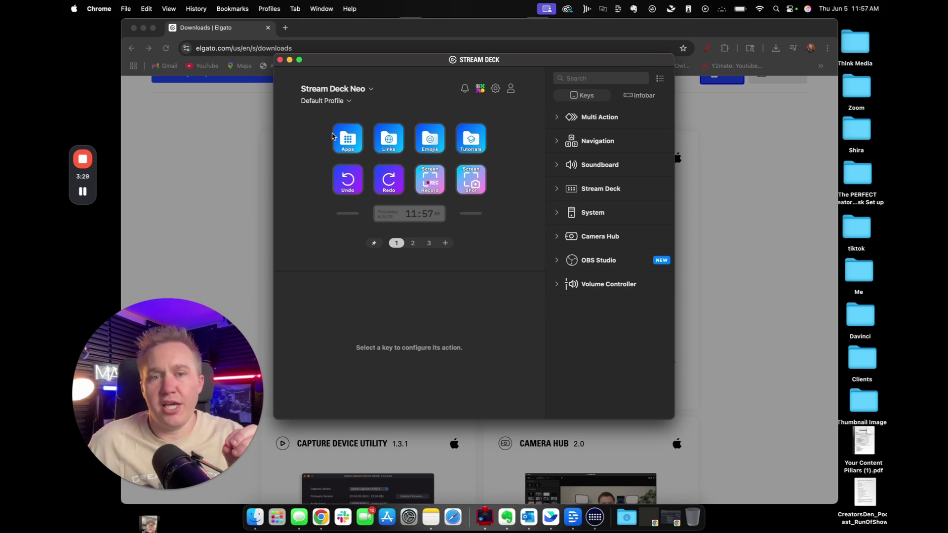
# Create a new empty Profile 1, then switch back to the Default Profile.
pyautogui.click(368, 90)
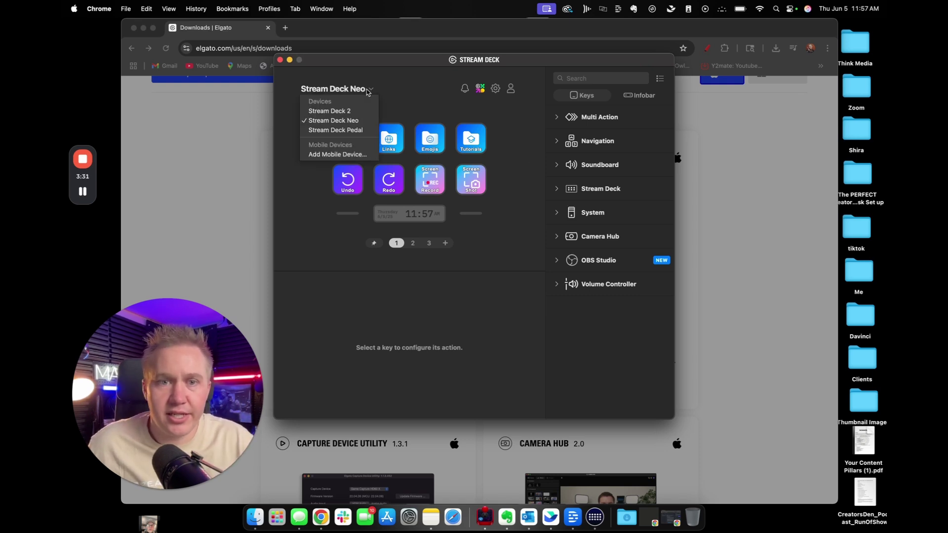
pyautogui.click(401, 87)
pyautogui.click(329, 101)
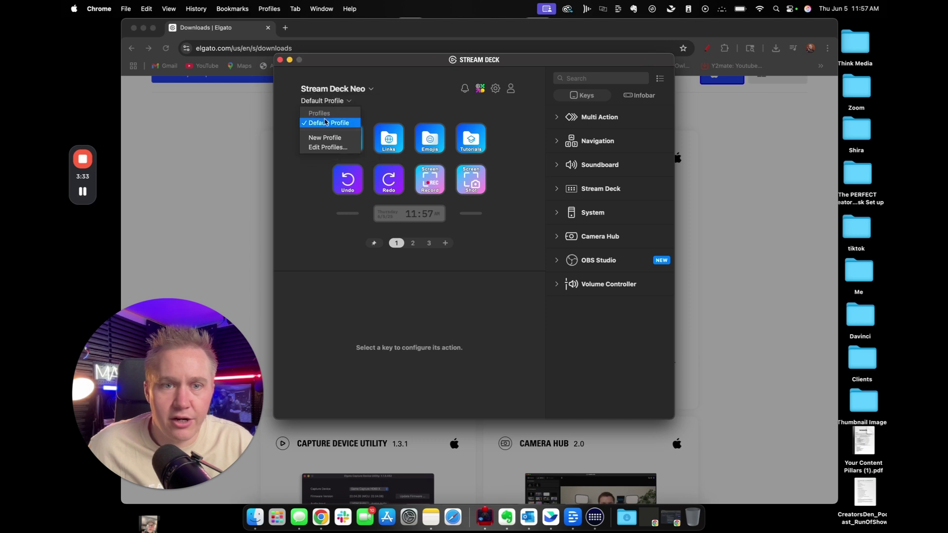
pyautogui.click(383, 113)
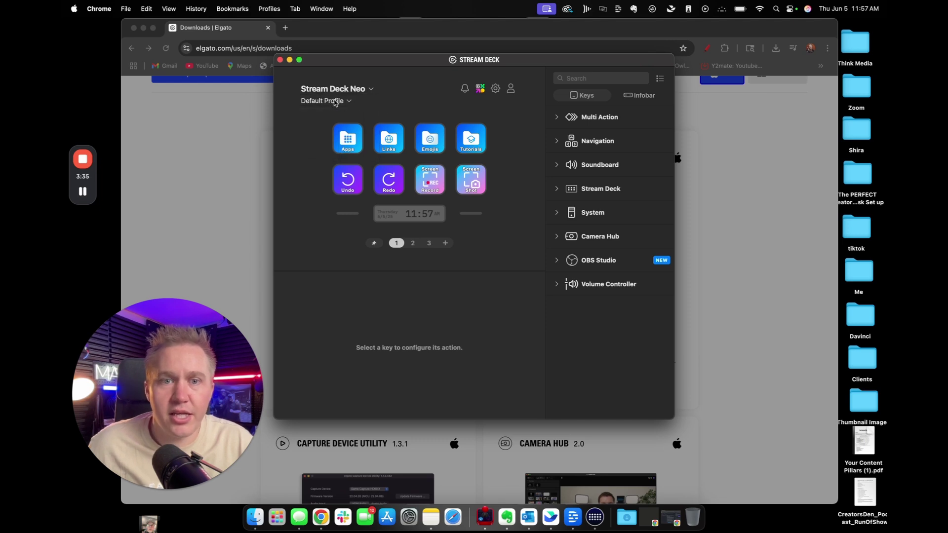
pyautogui.click(334, 101)
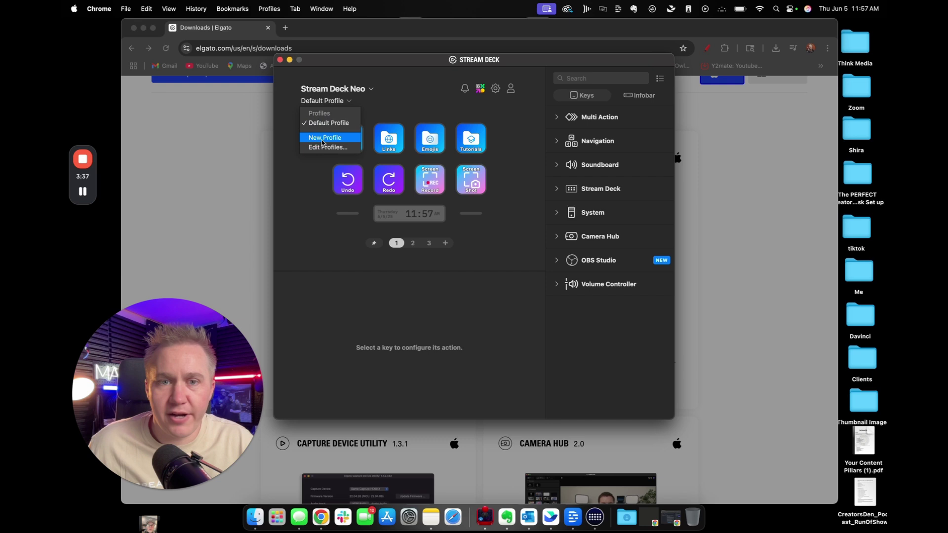
pyautogui.click(324, 138)
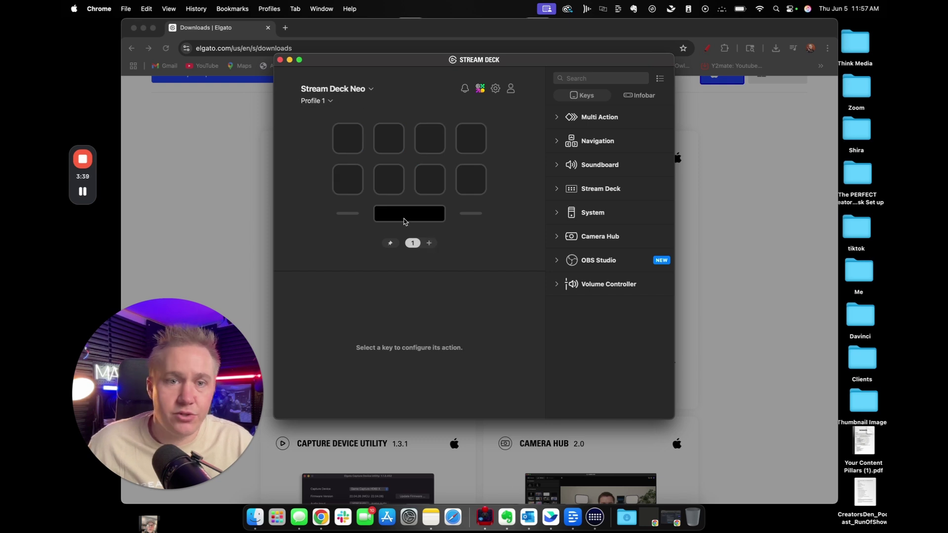
pyautogui.click(329, 102)
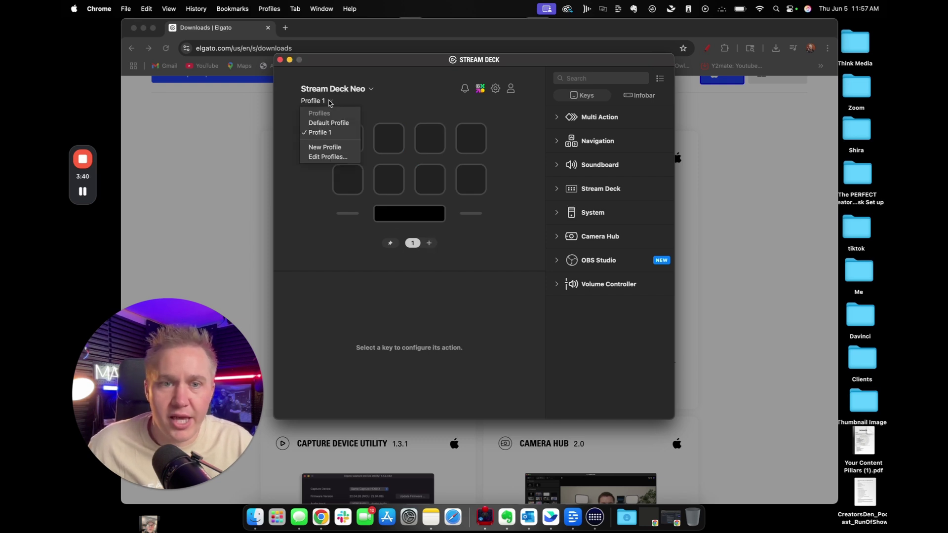
pyautogui.click(327, 123)
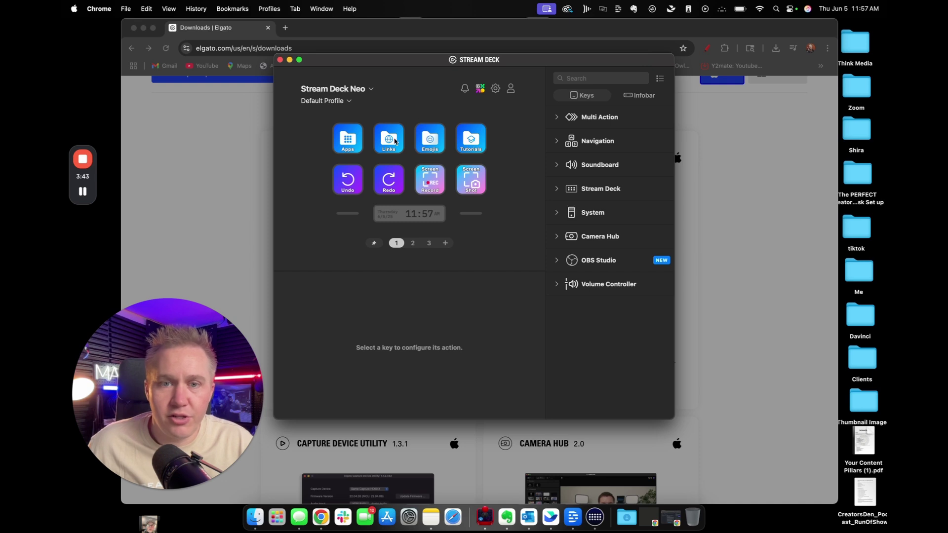
# Create a second empty profile, Profile 2, and bring up the Stream Deck preferences.
pyautogui.click(329, 101)
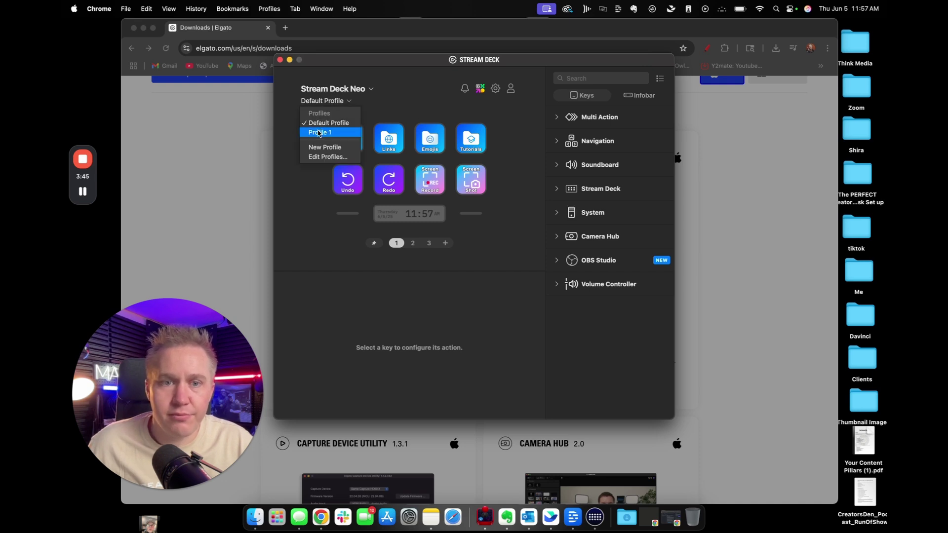
pyautogui.click(317, 147)
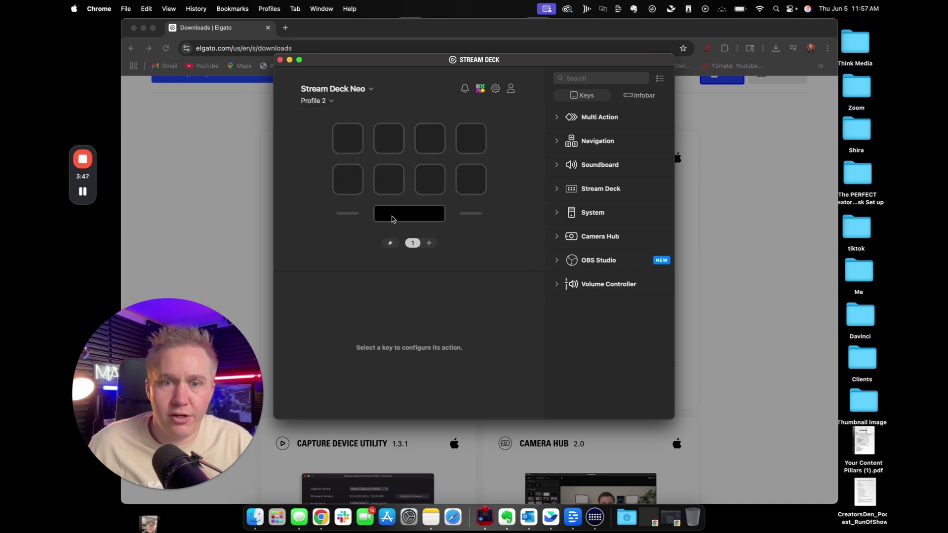
pyautogui.click(367, 93)
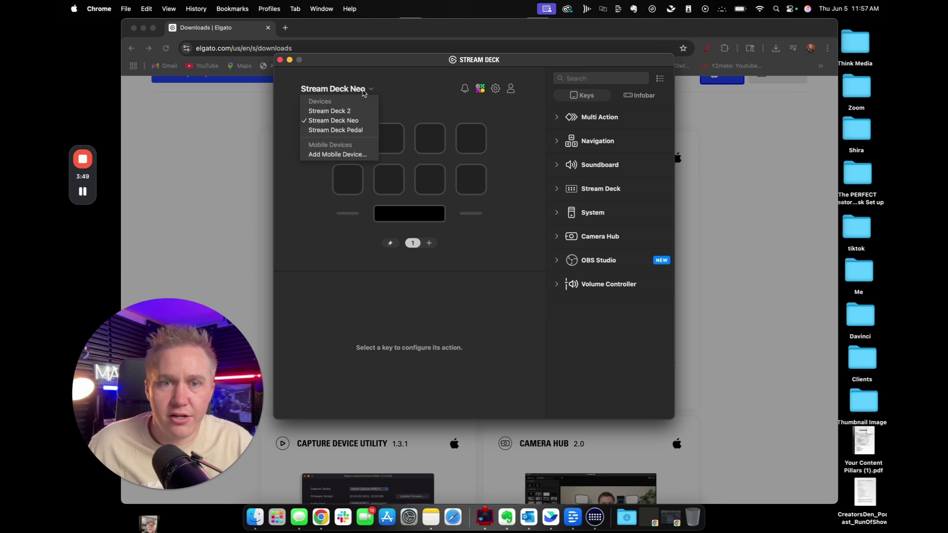
pyautogui.click(431, 103)
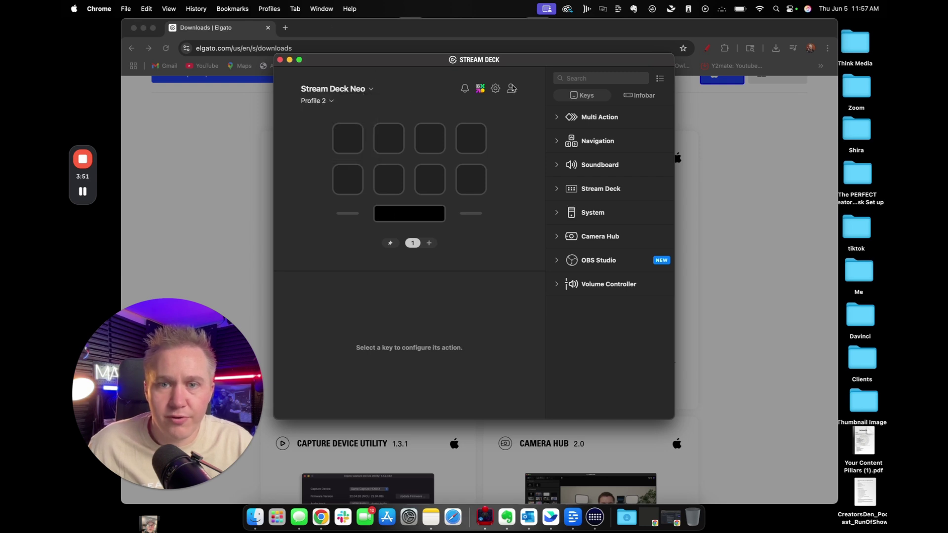
pyautogui.click(496, 89)
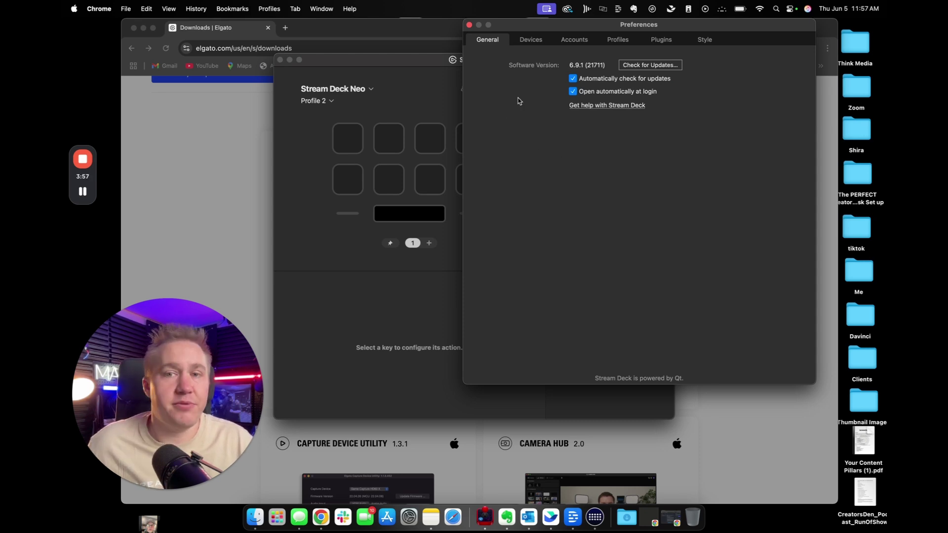
# Browse the Devices, Accounts, Profiles and Plugins preference tabs, including available streaming services.
pyautogui.click(532, 42)
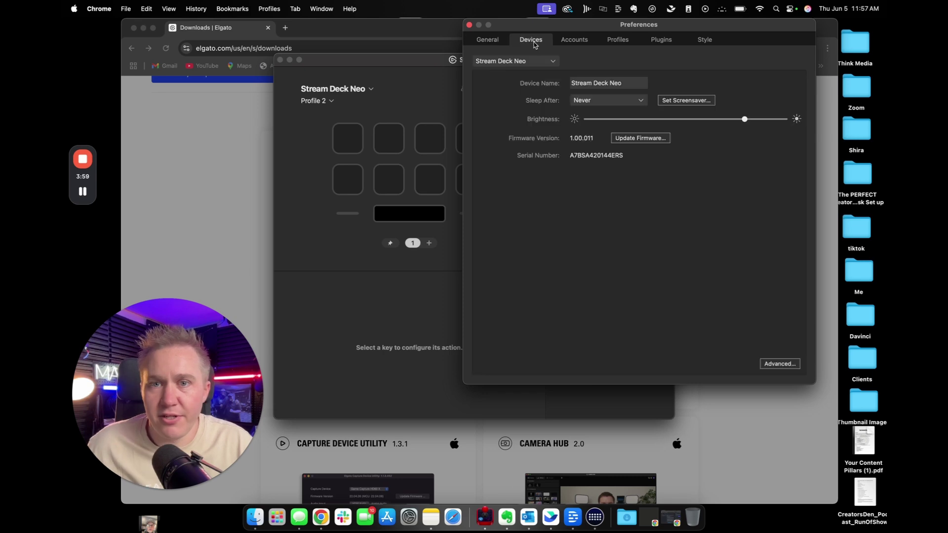
pyautogui.click(569, 44)
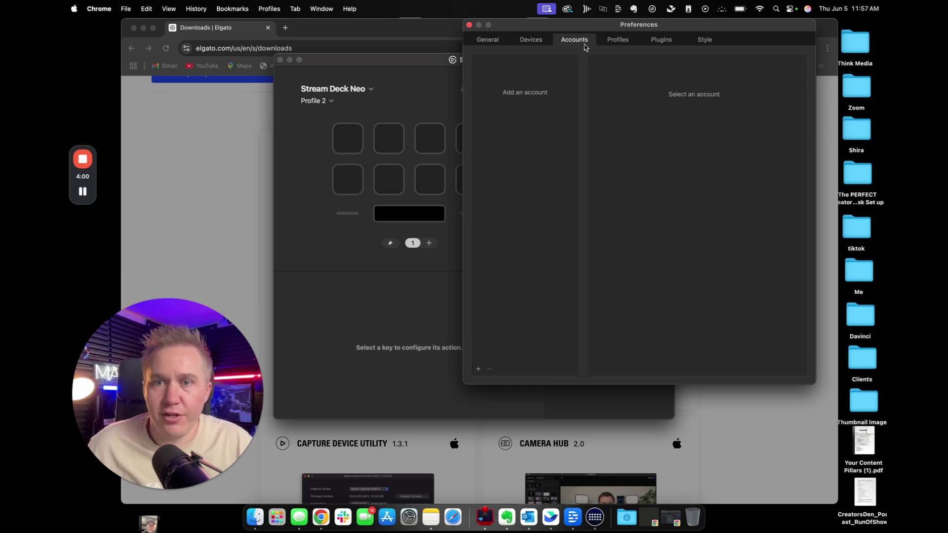
pyautogui.click(615, 44)
pyautogui.click(575, 40)
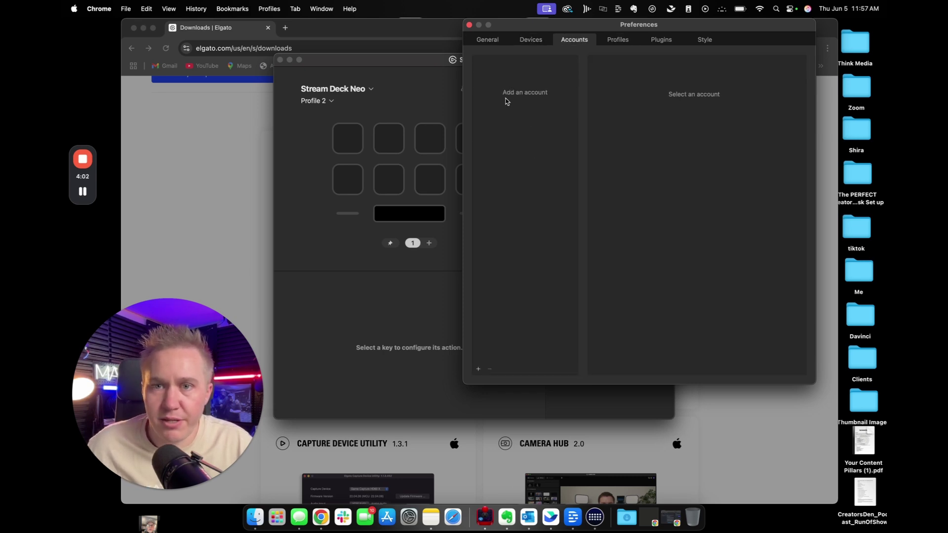
pyautogui.click(478, 369)
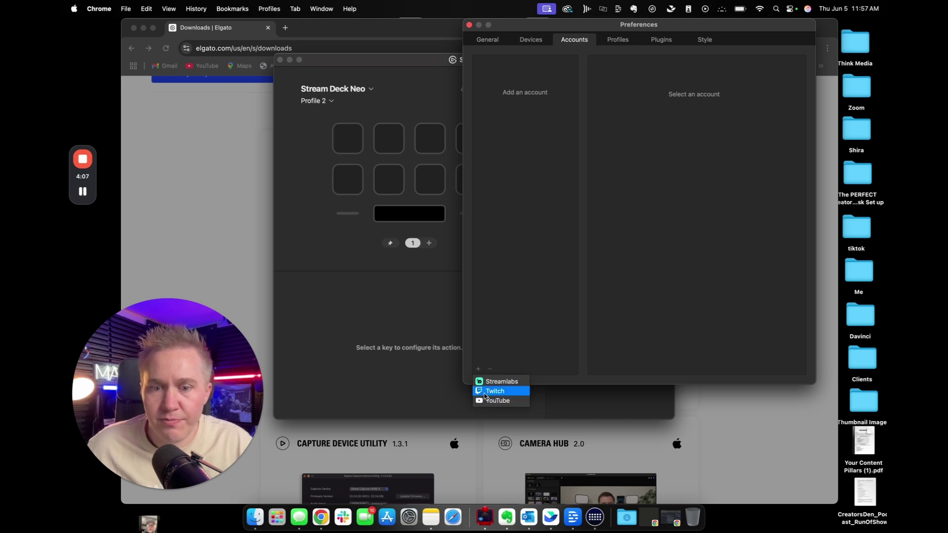
pyautogui.click(515, 145)
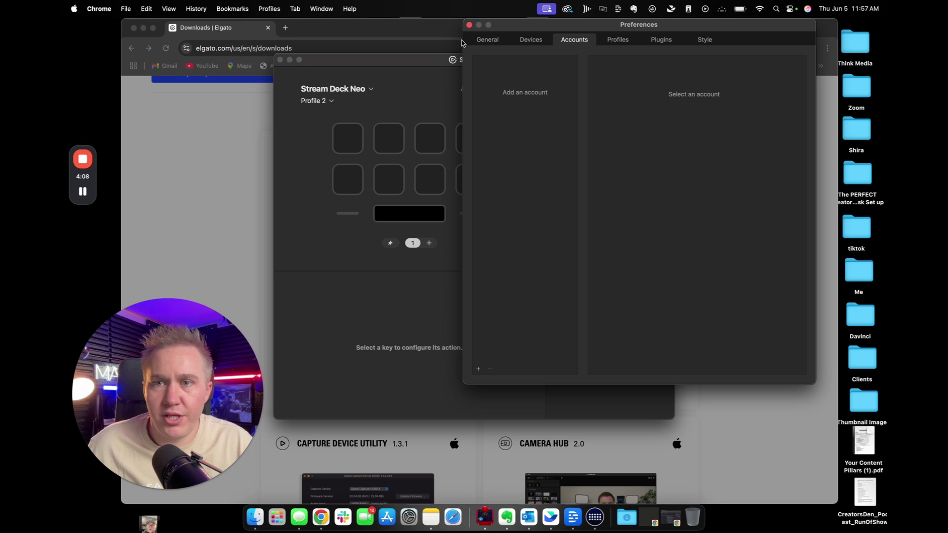
pyautogui.click(620, 43)
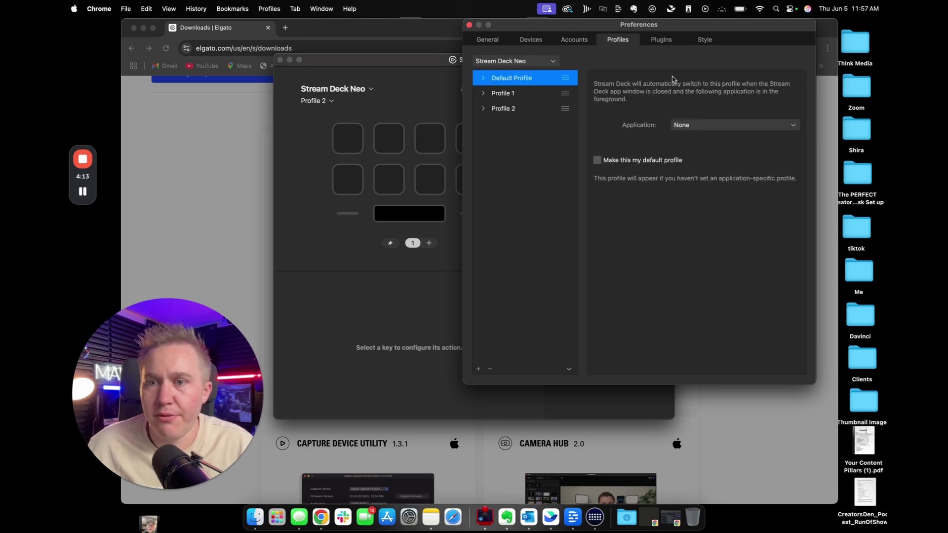
pyautogui.click(660, 40)
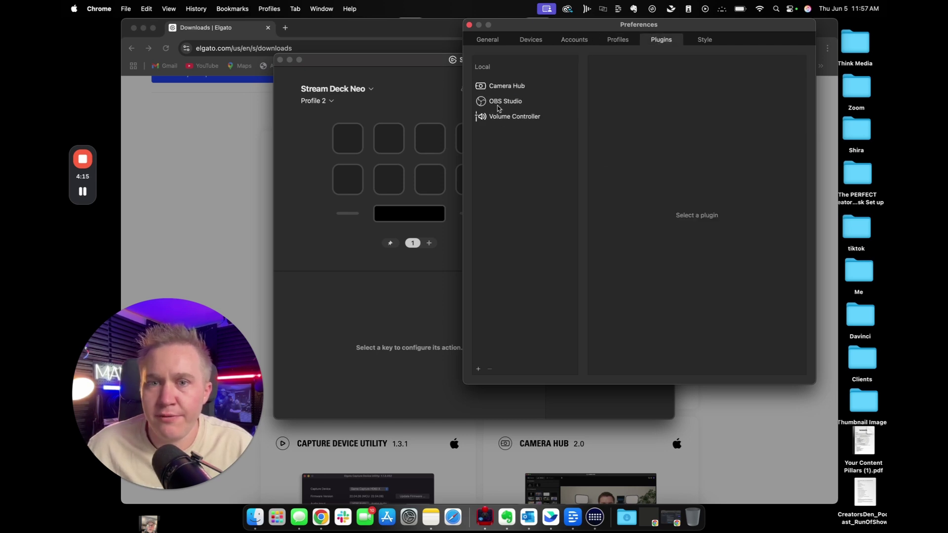
pyautogui.click(497, 41)
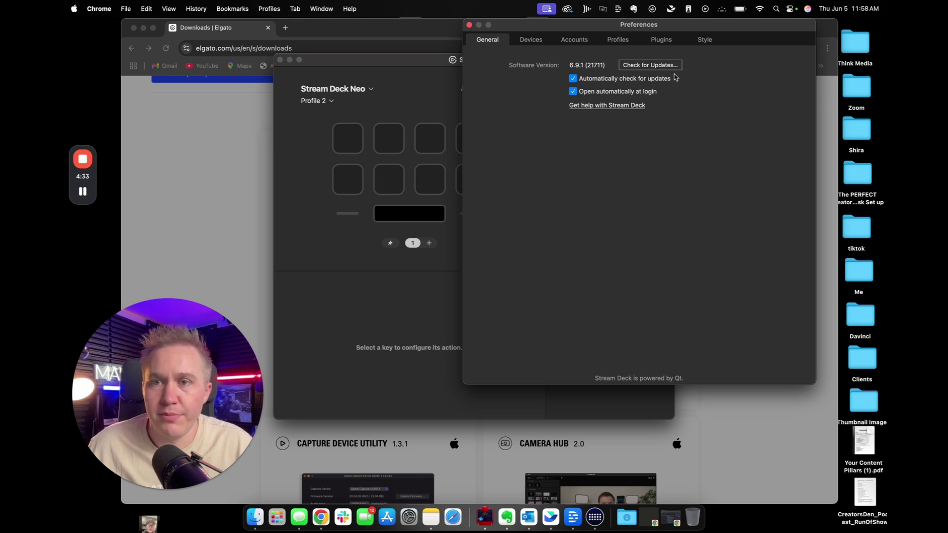
# Confirm 6.9.1 (21711) is the latest version and view the Neo's firmware 1.00.011.
pyautogui.click(658, 66)
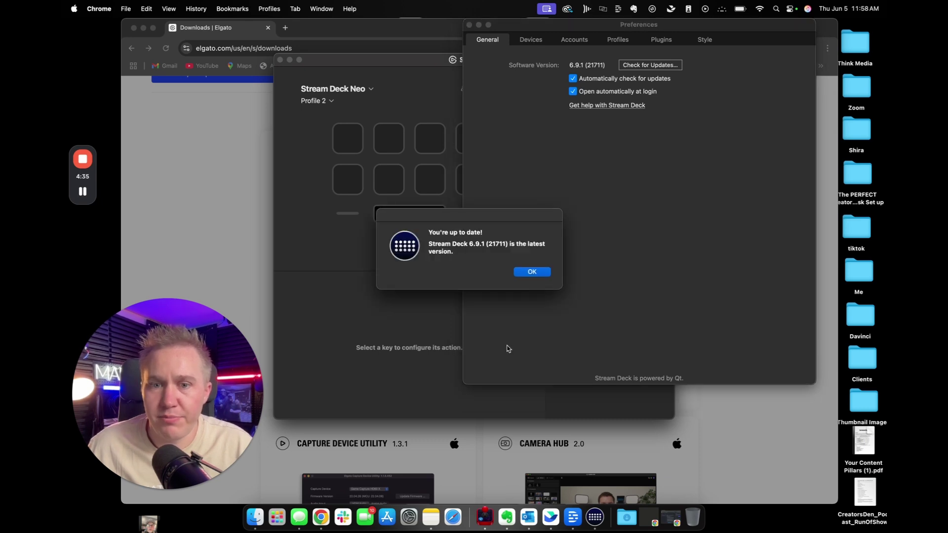
pyautogui.click(528, 270)
pyautogui.click(532, 41)
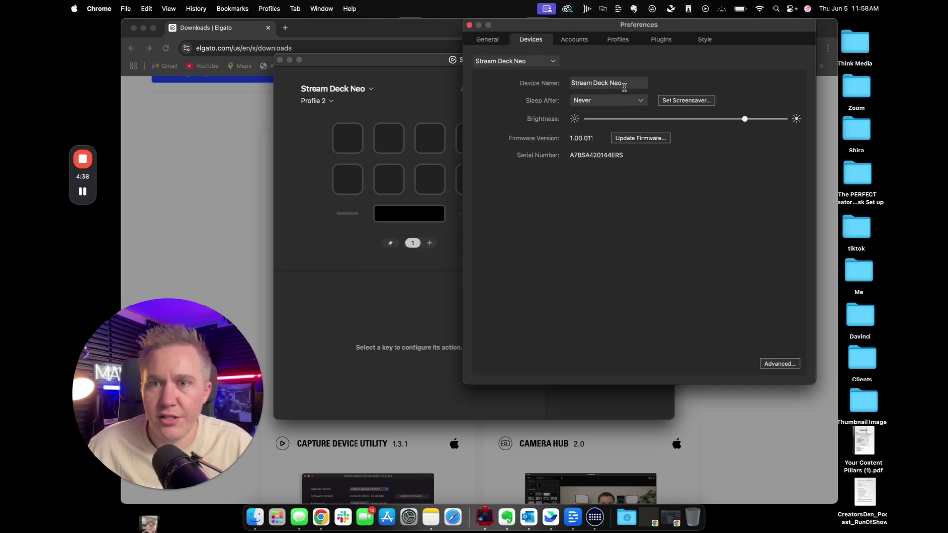
# Keep Sleep After at Never, lower the brightness slightly, and update Neo firmware to 1.00.013.
pyautogui.click(612, 103)
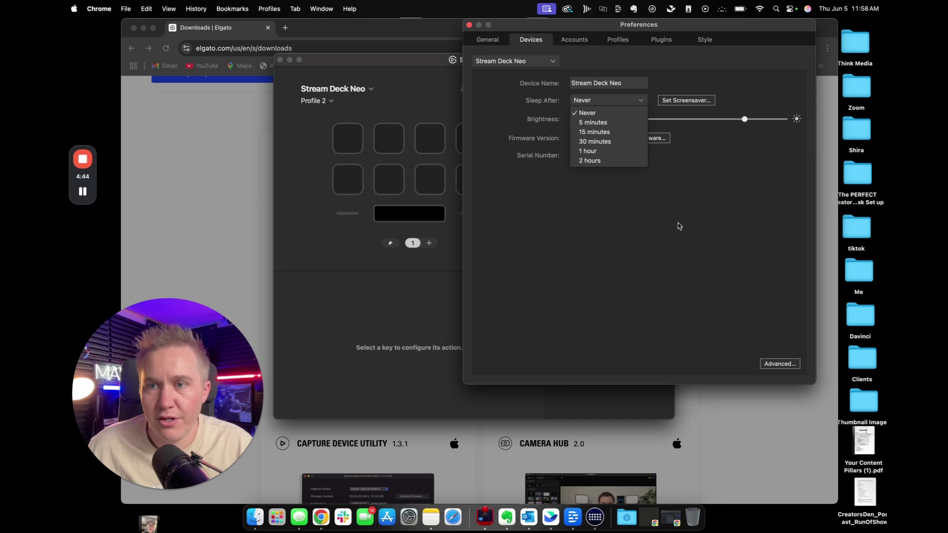
pyautogui.click(667, 86)
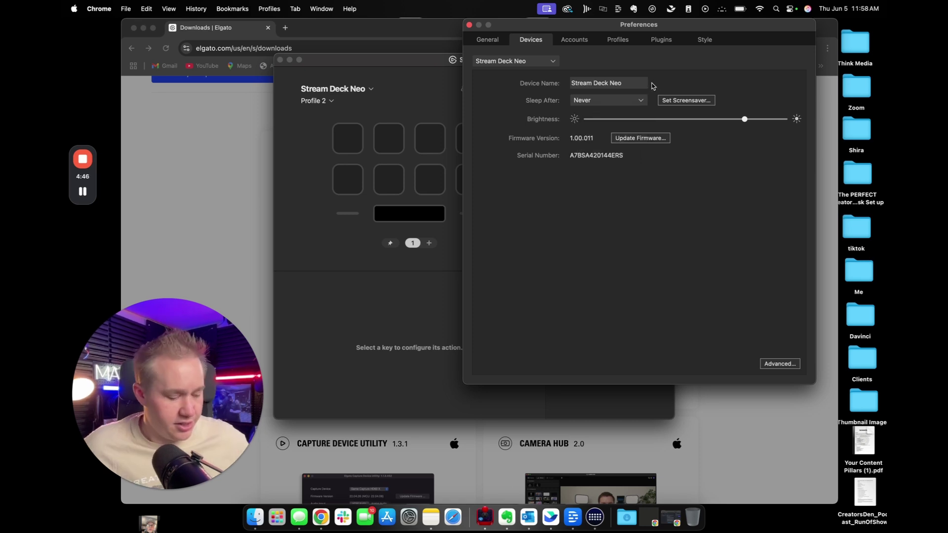
pyautogui.moveTo(745, 119); pyautogui.dragTo(724, 91)
pyautogui.click(640, 138)
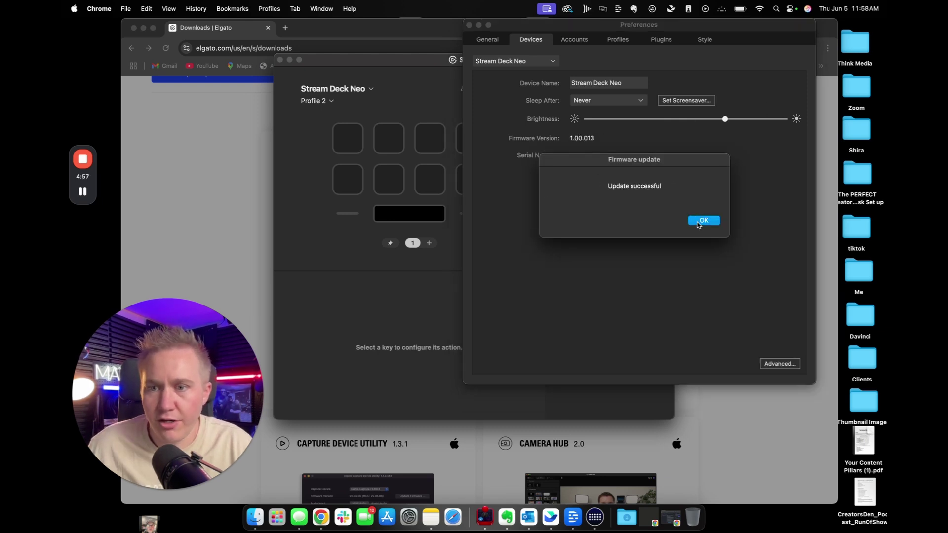
pyautogui.click(705, 212)
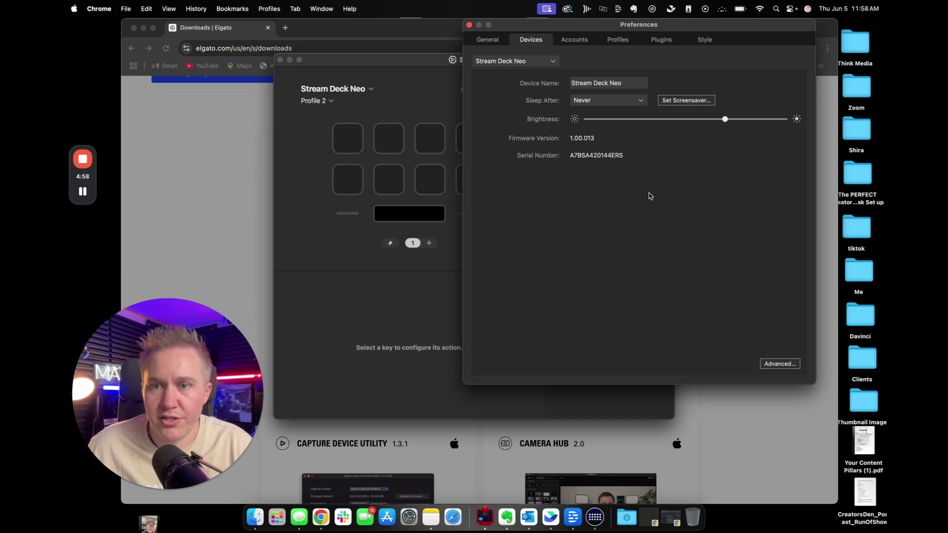
pyautogui.click(583, 40)
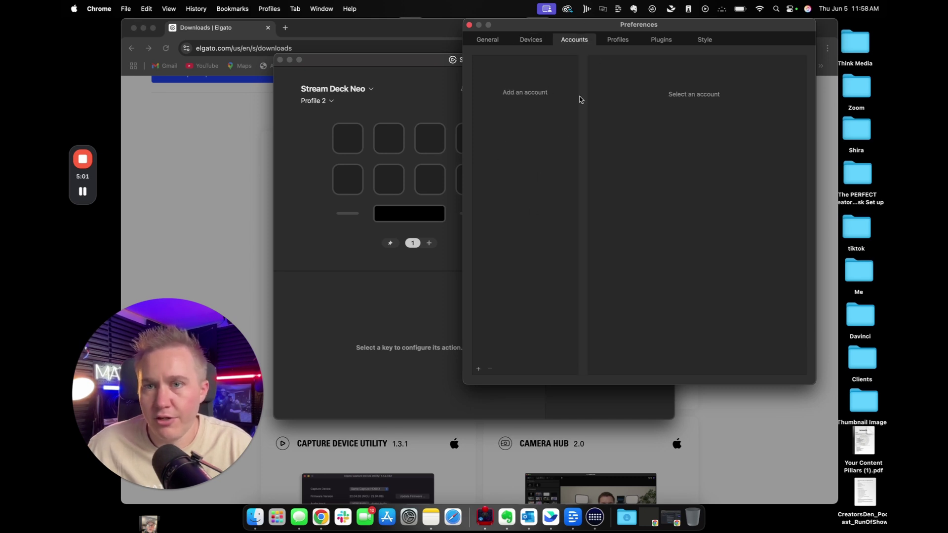
# Review Profile 1 and Profile 2 on the Profiles tab, checking the Pedal before returning to Neo.
pyautogui.click(619, 41)
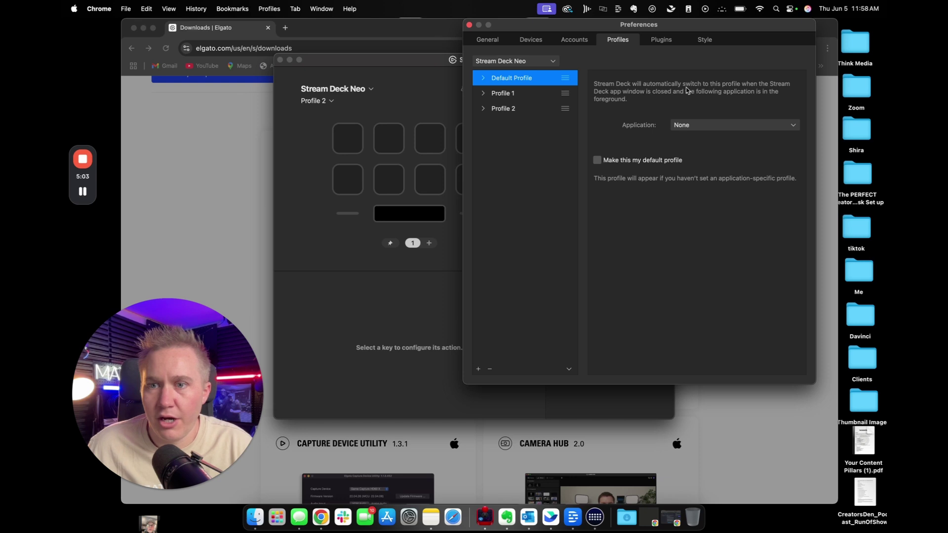
pyautogui.click(498, 109)
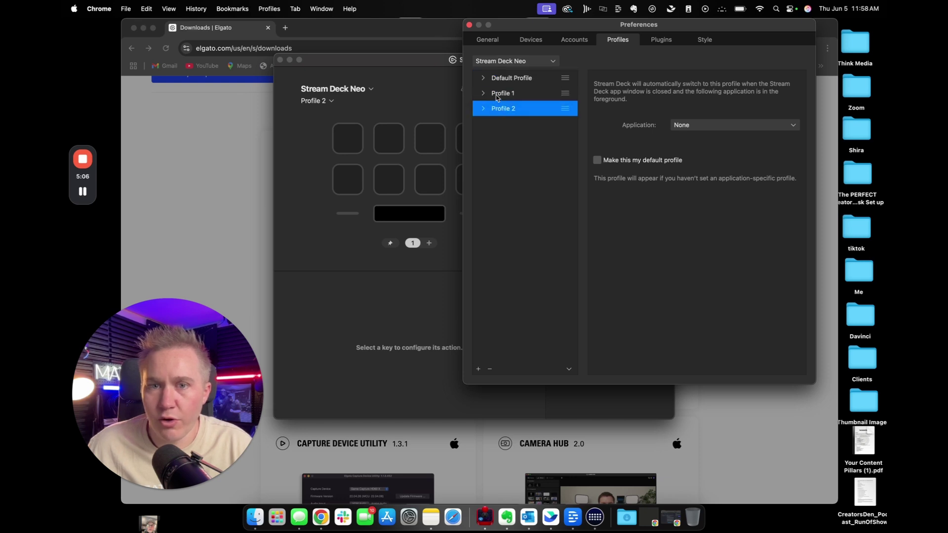
pyautogui.click(497, 95)
pyautogui.click(562, 113)
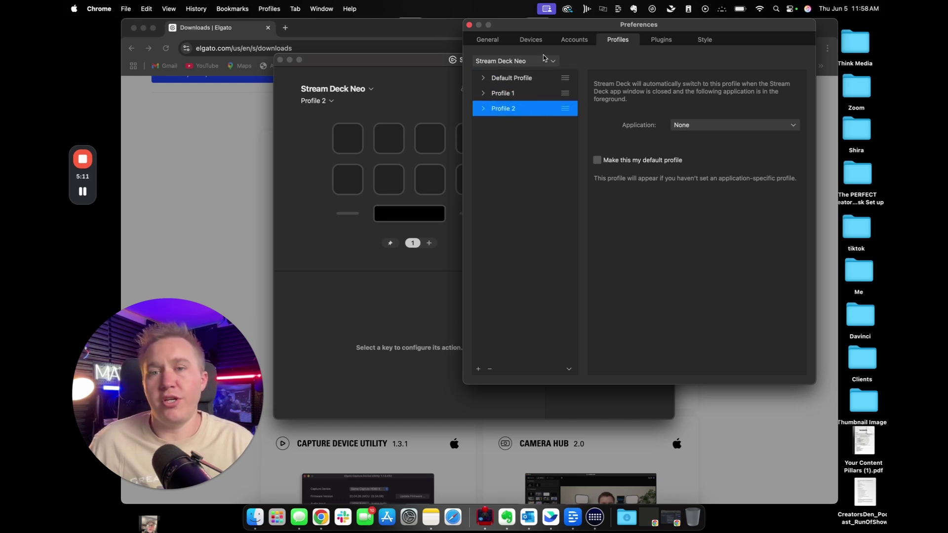
pyautogui.click(546, 60)
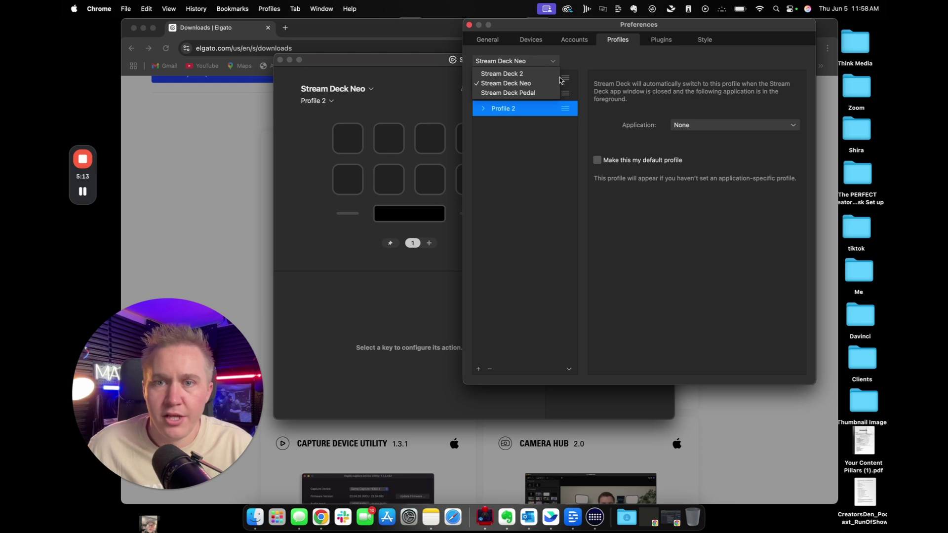
pyautogui.click(533, 94)
pyautogui.click(553, 62)
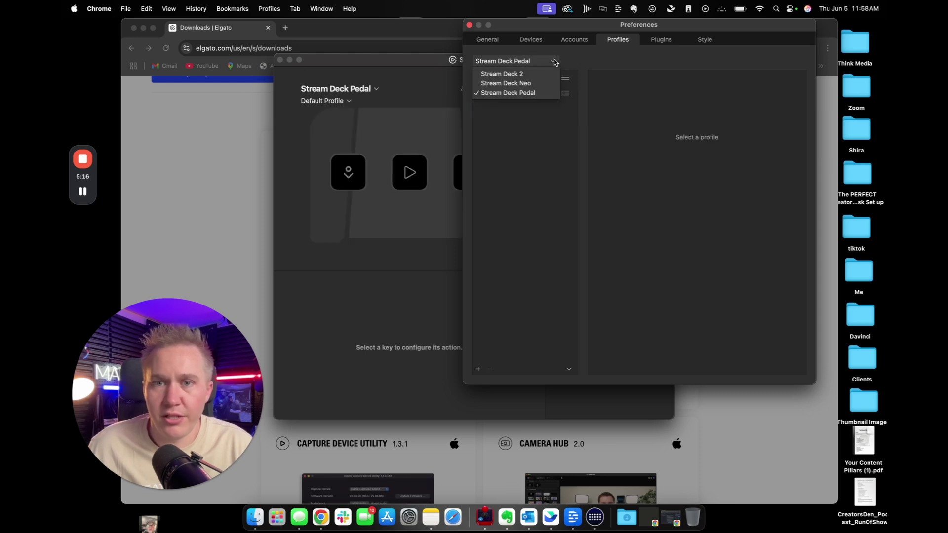
pyautogui.click(508, 83)
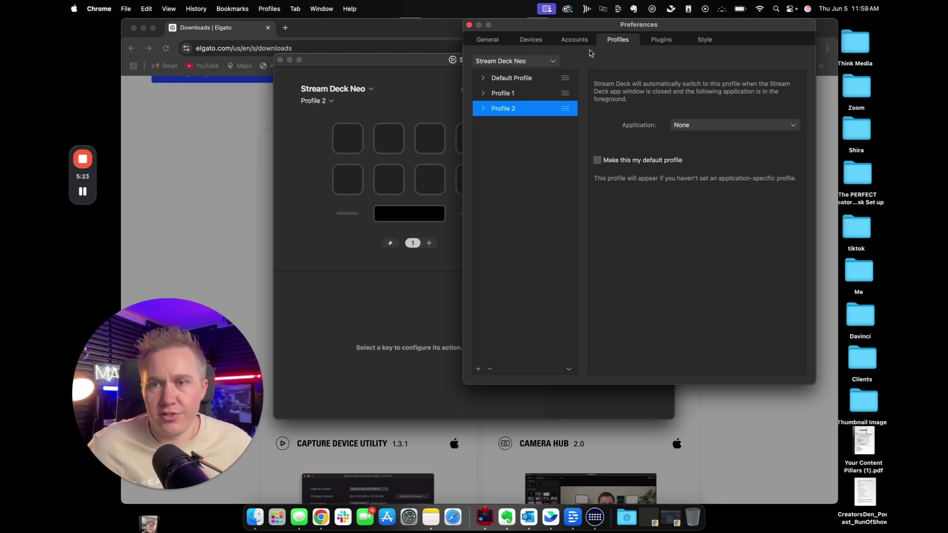
# View the Plugins and Style tabs, then close Preferences back to Profile 2's empty keys.
pyautogui.click(658, 41)
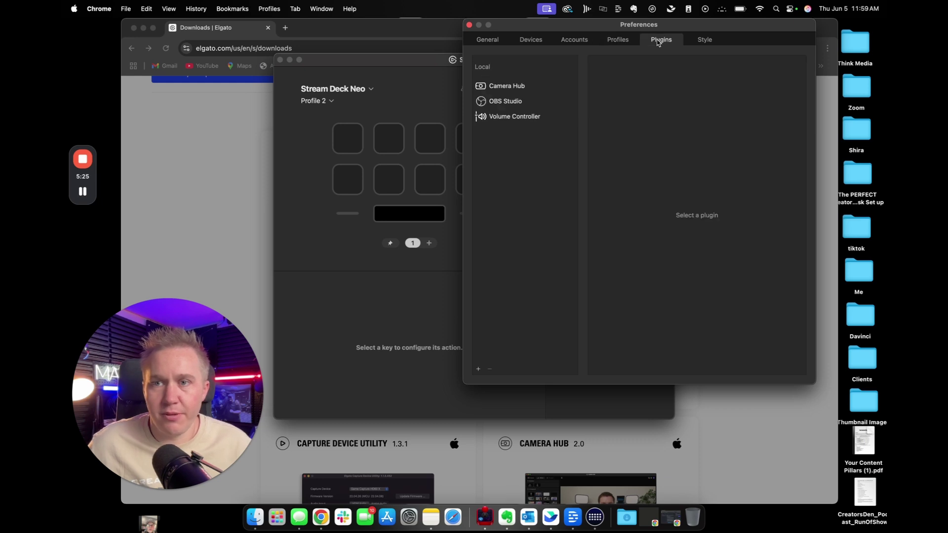
pyautogui.click(702, 40)
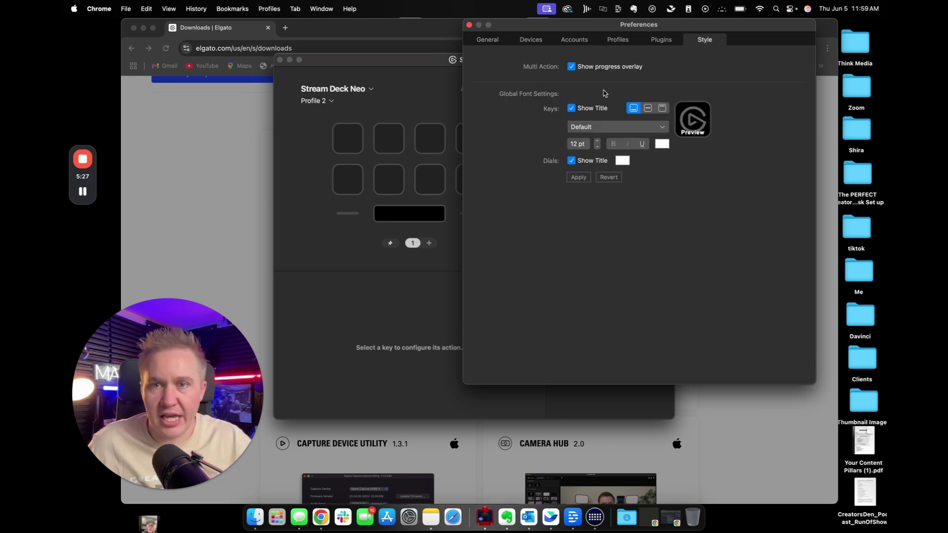
pyautogui.click(469, 25)
pyautogui.click(347, 139)
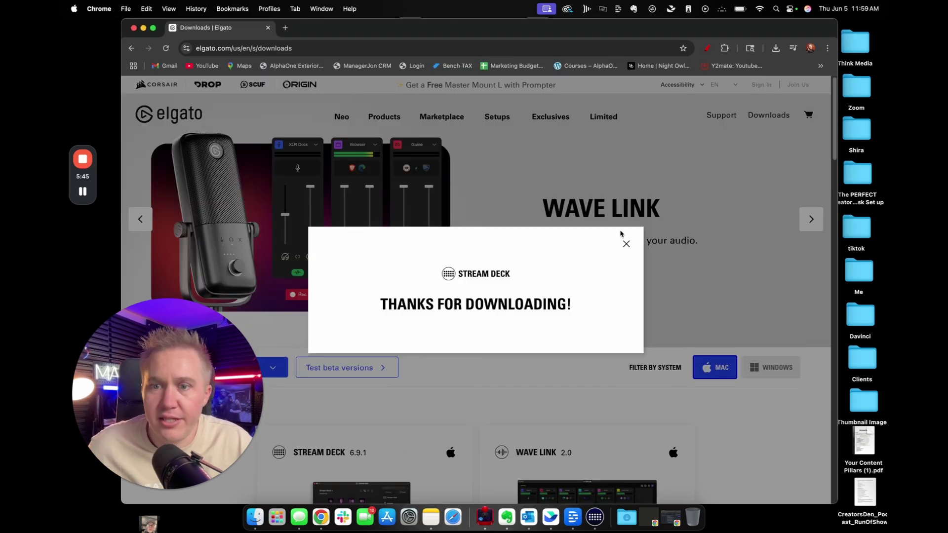
# Dismiss the download message and open the Marketplace EXPLORE page, scrolling its Plugins, Profiles and Icons sections.
pyautogui.click(626, 244)
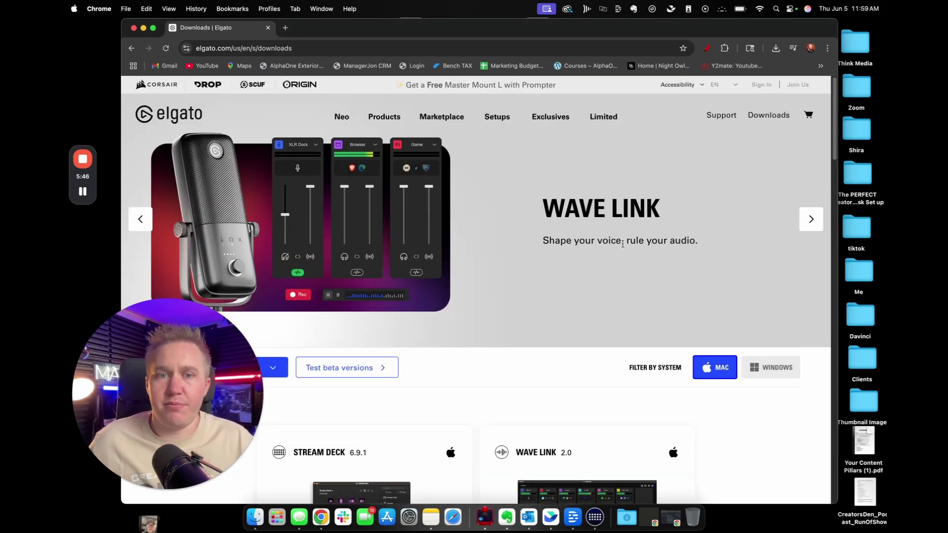
pyautogui.click(443, 120)
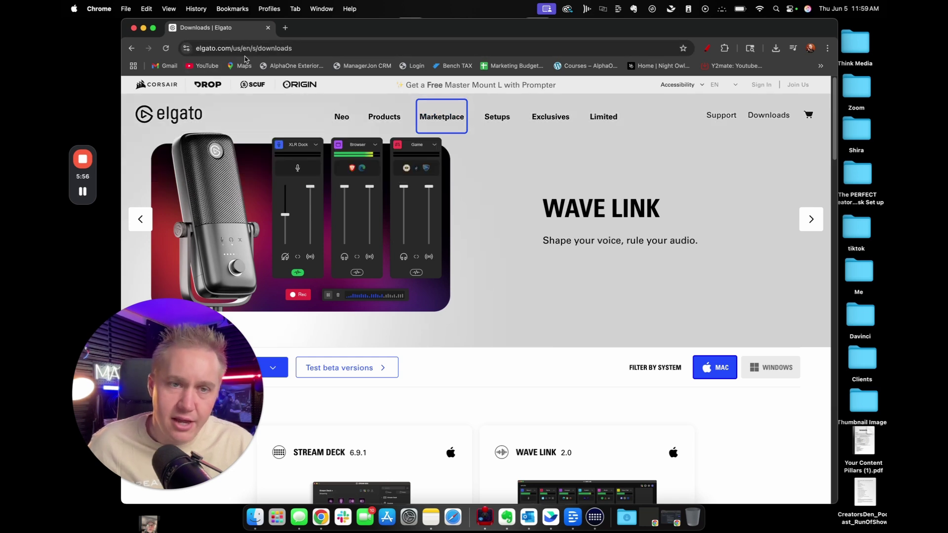
pyautogui.moveTo(445, 125)
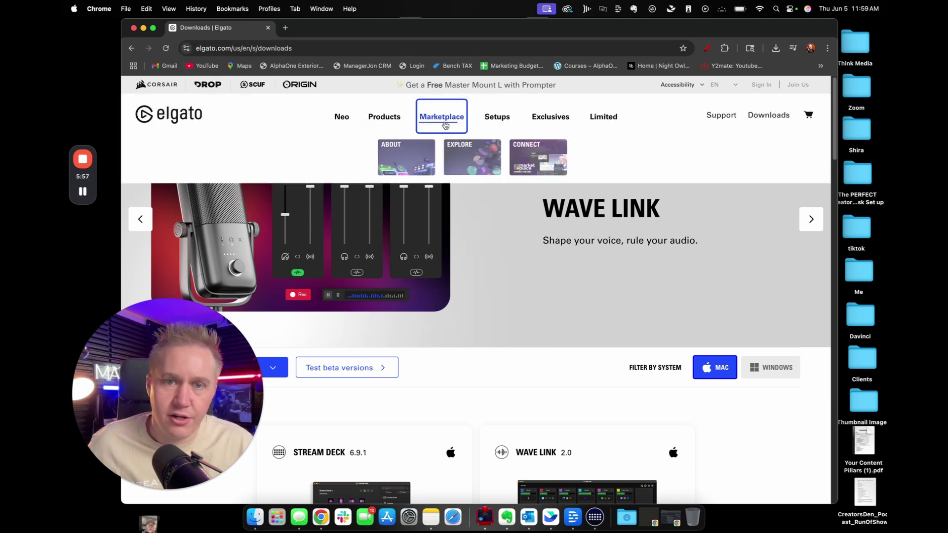
pyautogui.click(463, 152)
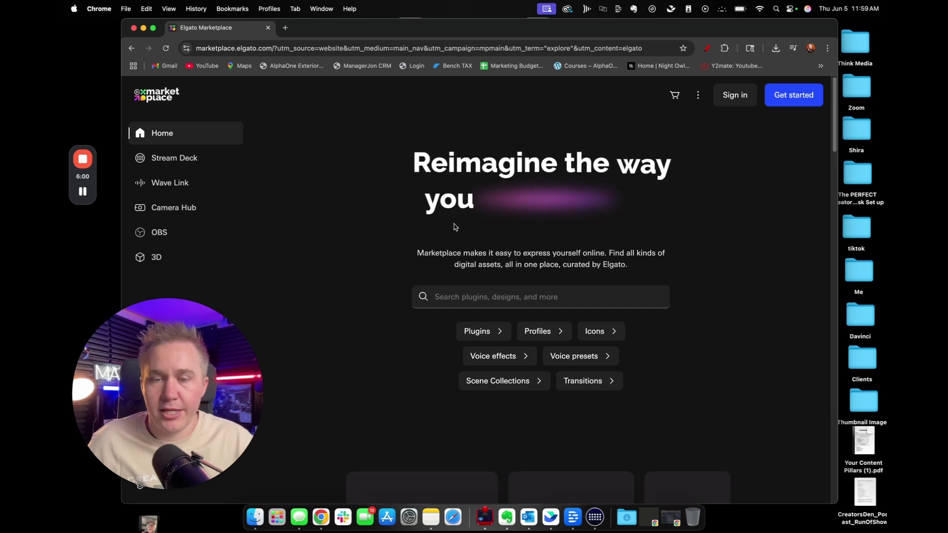
pyautogui.scroll(-5, 451, 223)
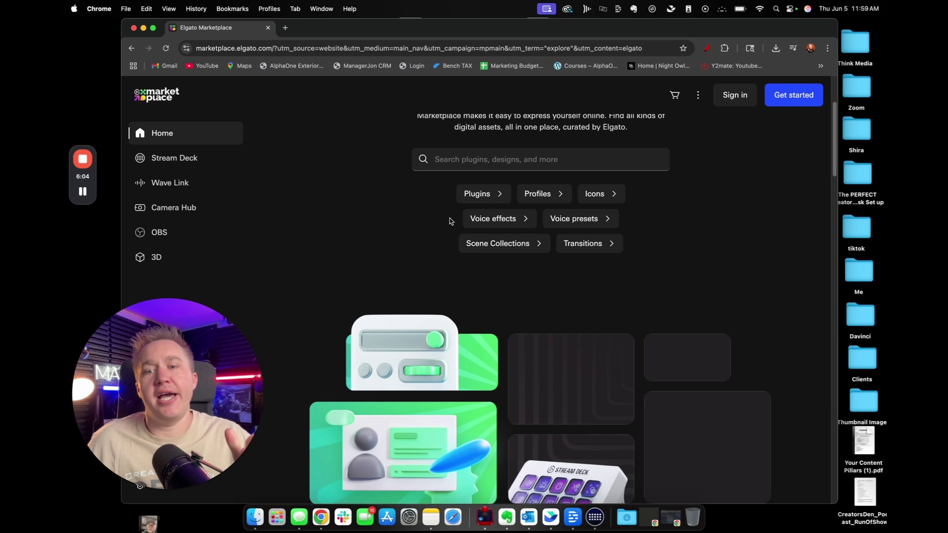
pyautogui.scroll(-3, 450, 221)
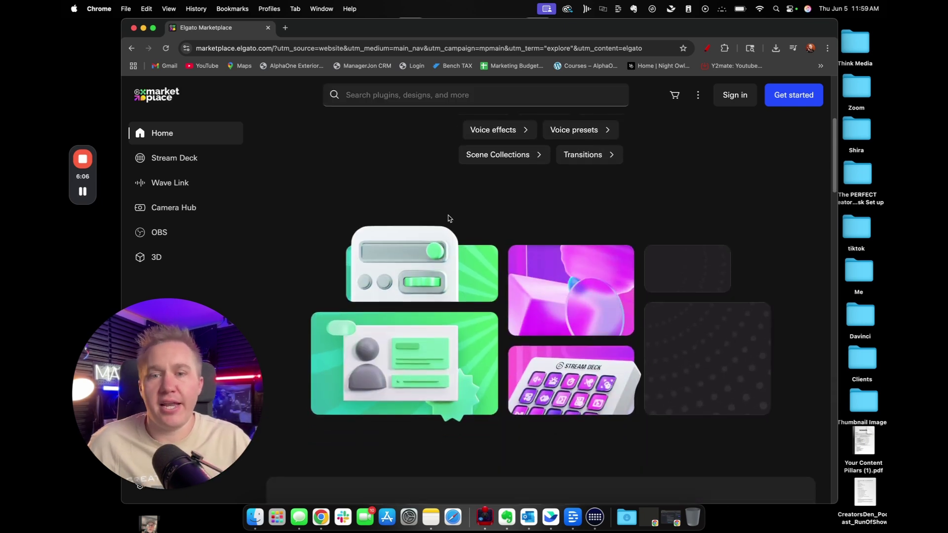
pyautogui.scroll(-4, 444, 212)
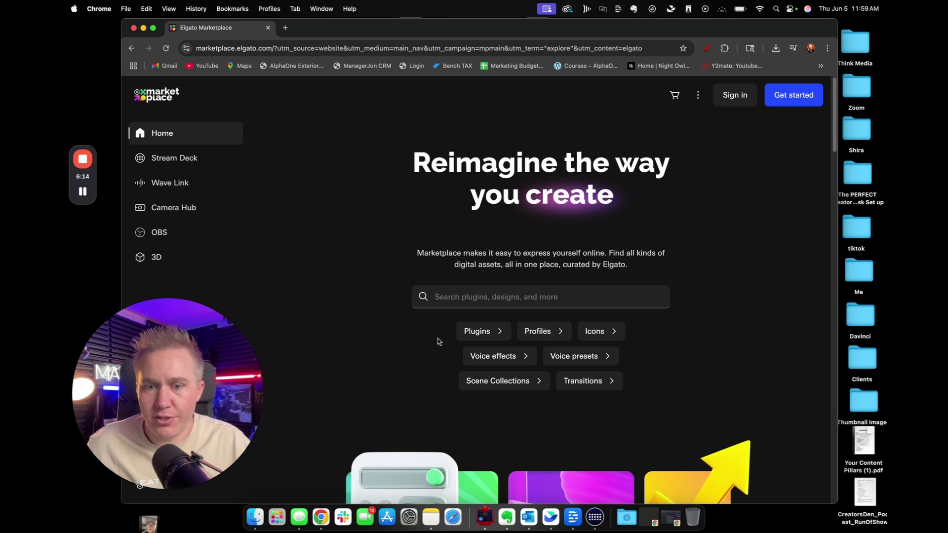
# Filter the Marketplace to Stream Deck plugins and click Get on the OBS Studio plugin to reach sign-in.
pyautogui.click(497, 331)
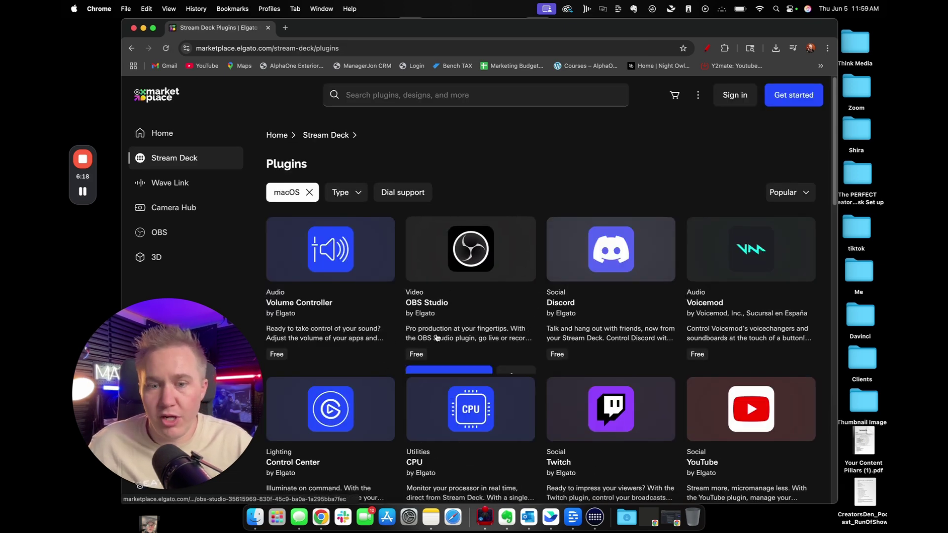
pyautogui.scroll(-1, 450, 302)
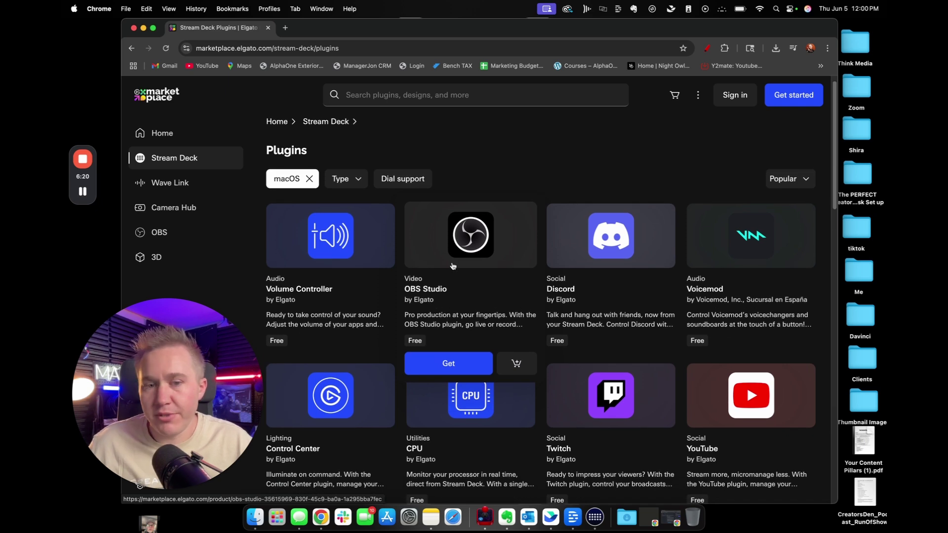
pyautogui.click(449, 364)
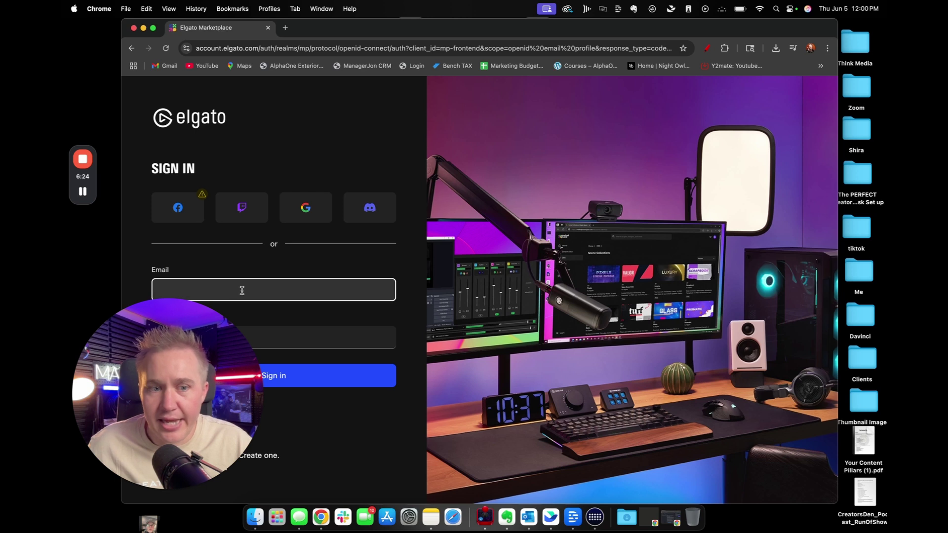
pyautogui.click(217, 362)
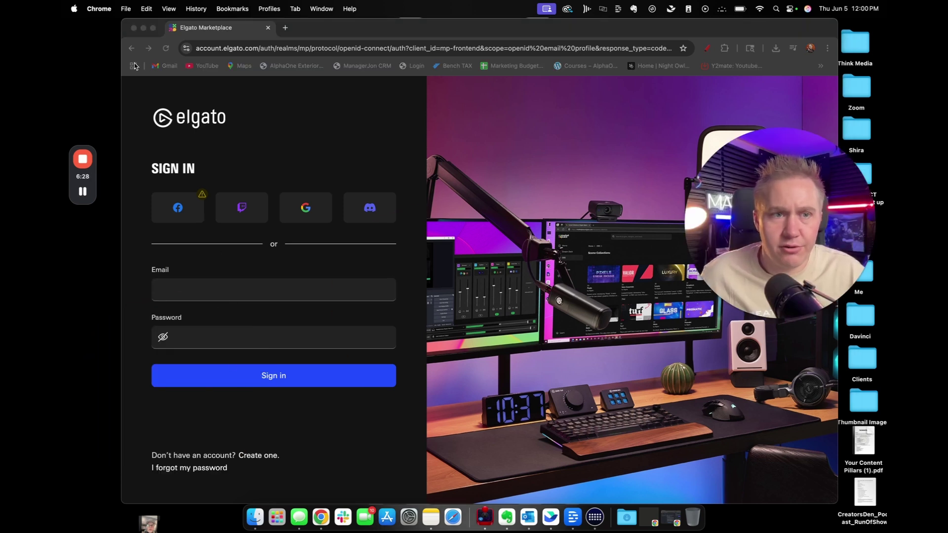
# Return to the Stream Deck plugins page and scroll through the plugin grid.
pyautogui.click(265, 142)
pyautogui.press('super+bracketleft')
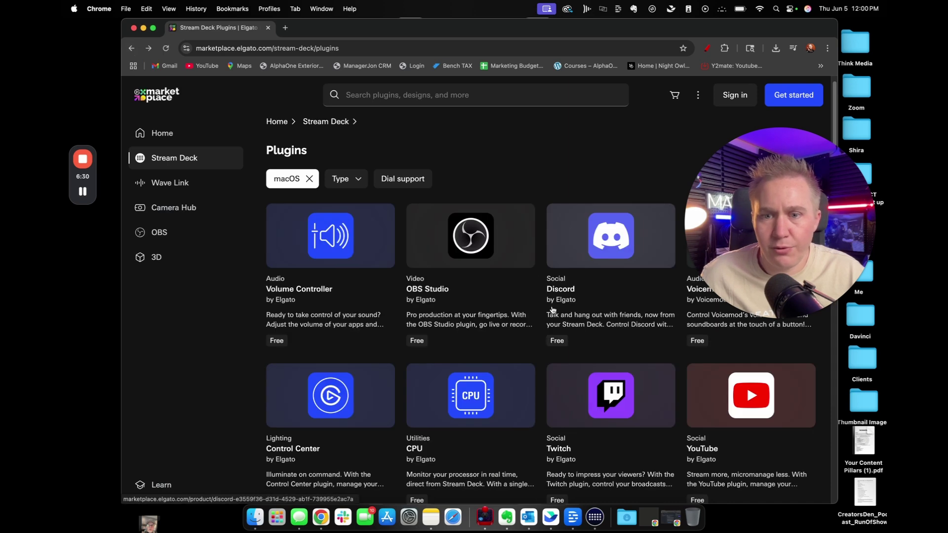
pyautogui.scroll(-3, 552, 310)
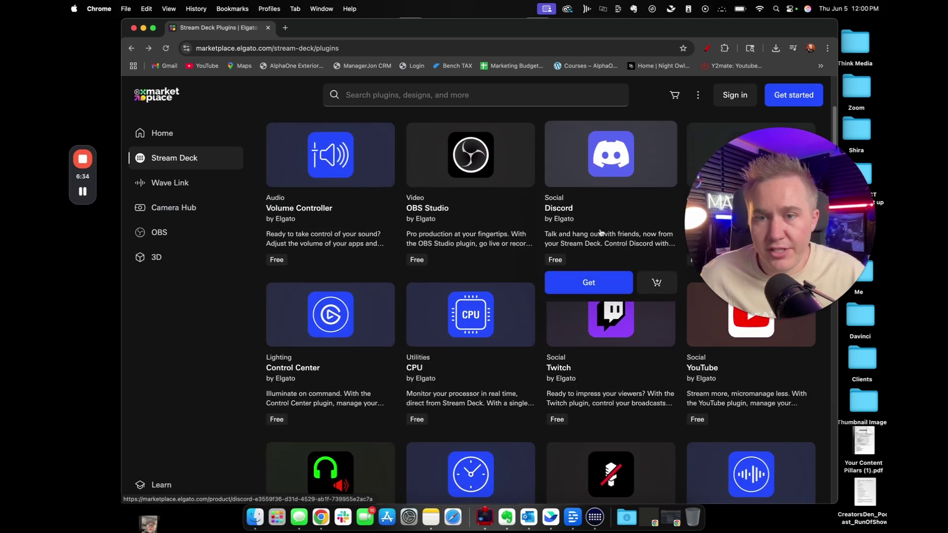
pyautogui.scroll(-3, 535, 303)
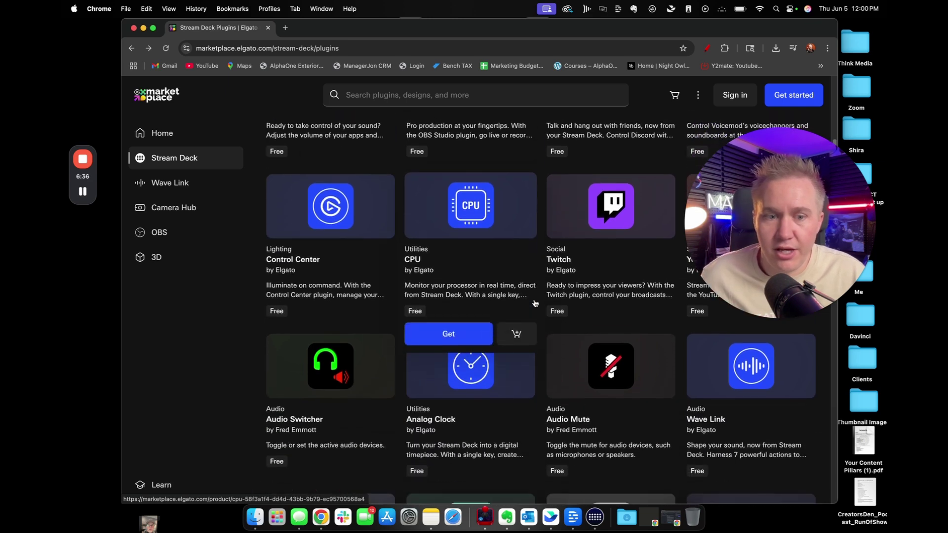
pyautogui.scroll(-5, 535, 303)
pyautogui.scroll(5, 541, 277)
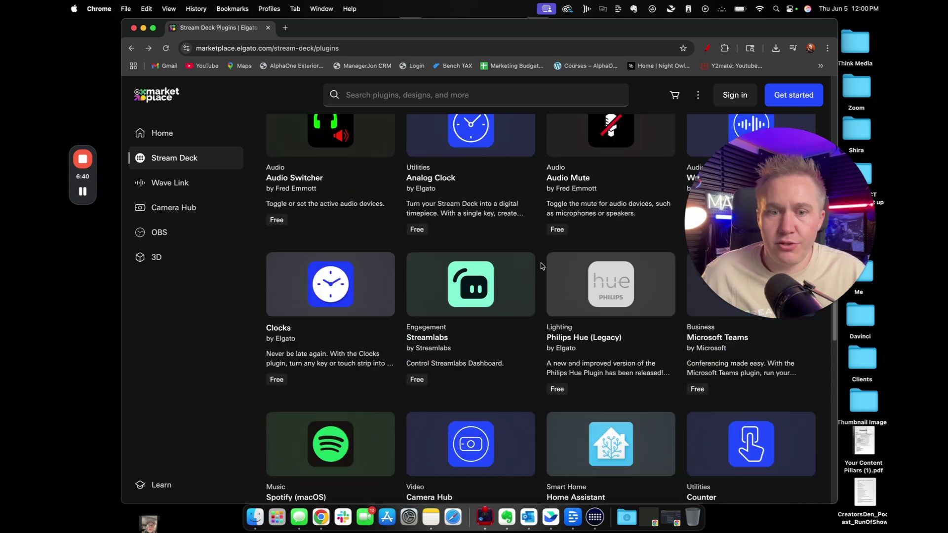
pyautogui.scroll(-5, 540, 267)
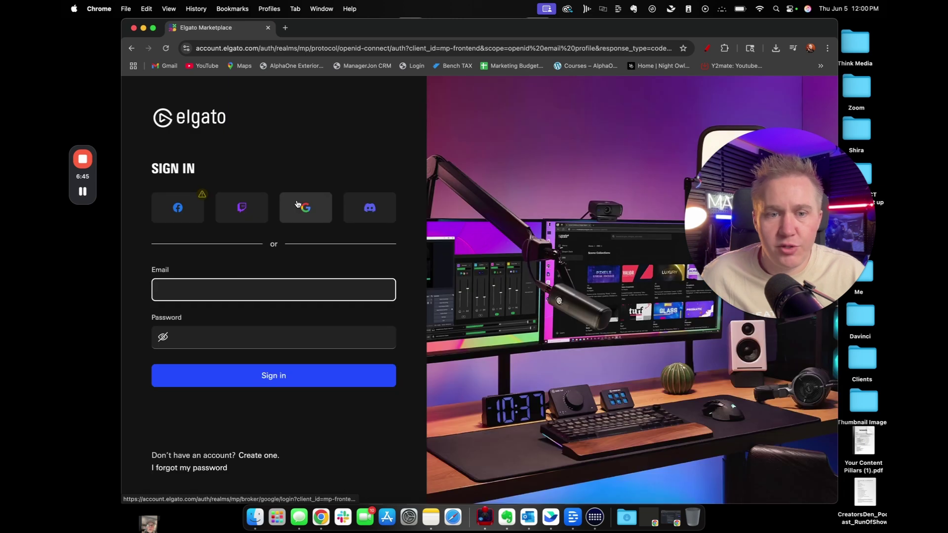
# Sign in to the Elgato account with a Google account.
pyautogui.click(303, 212)
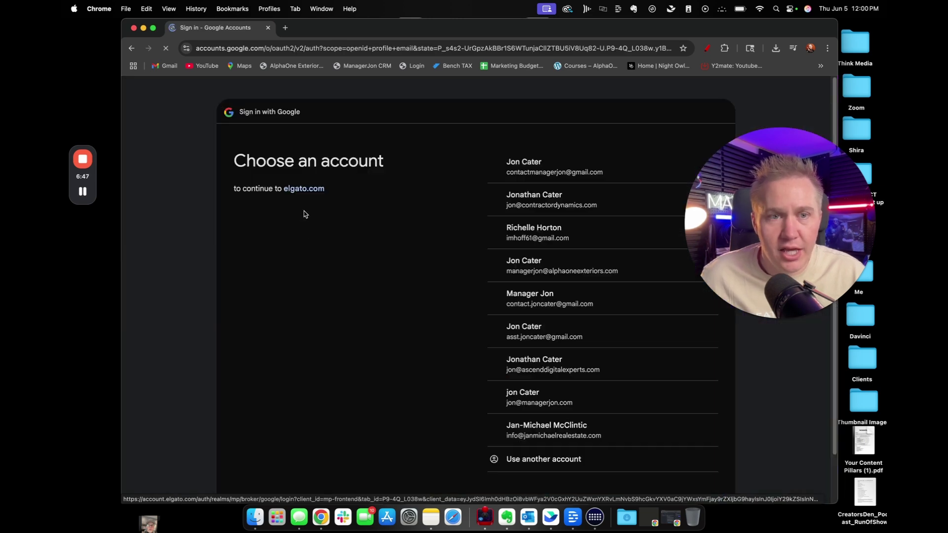
pyautogui.click(605, 165)
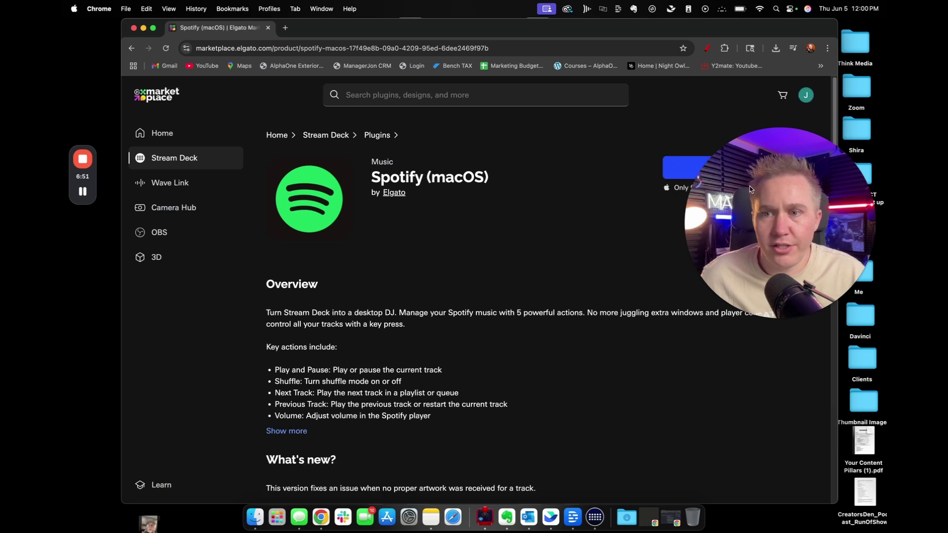
pyautogui.moveTo(750, 186); pyautogui.dragTo(156, 321)
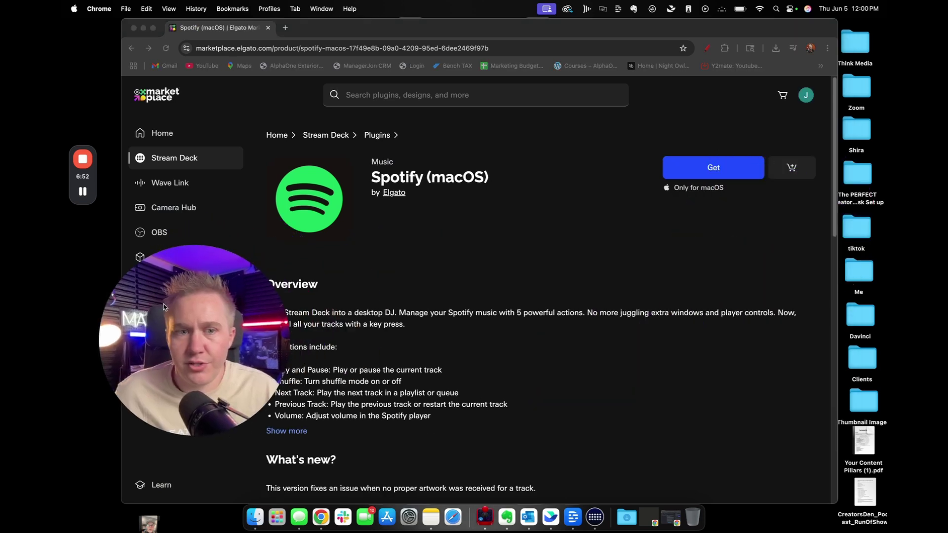
# Get the Spotify (macOS) plugin and open it in the Elgato Stream Deck app.
pyautogui.click(722, 171)
pyautogui.click(728, 171)
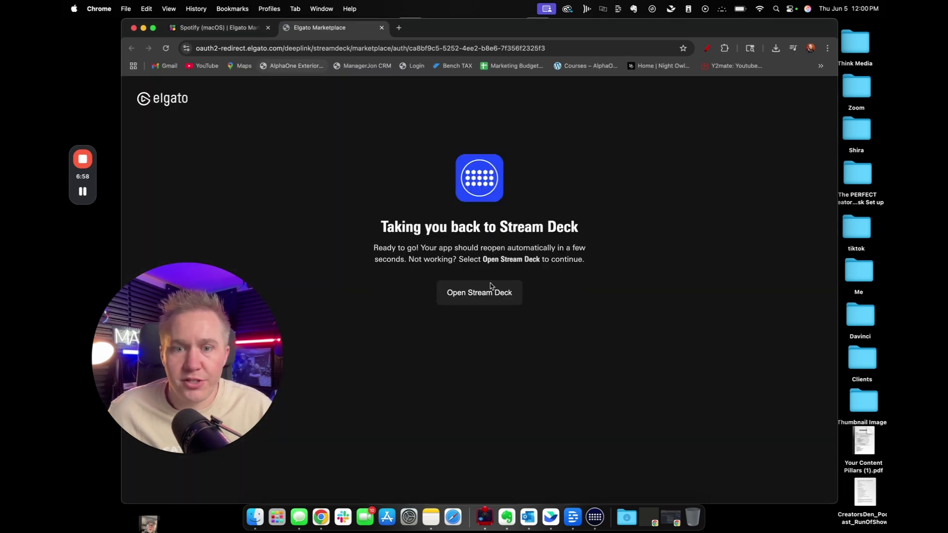
pyautogui.click(496, 299)
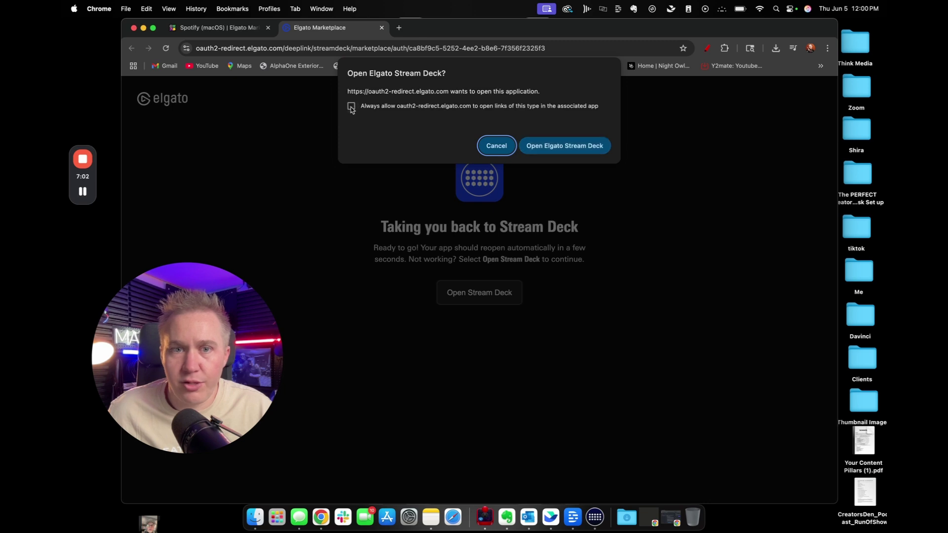
pyautogui.click(533, 147)
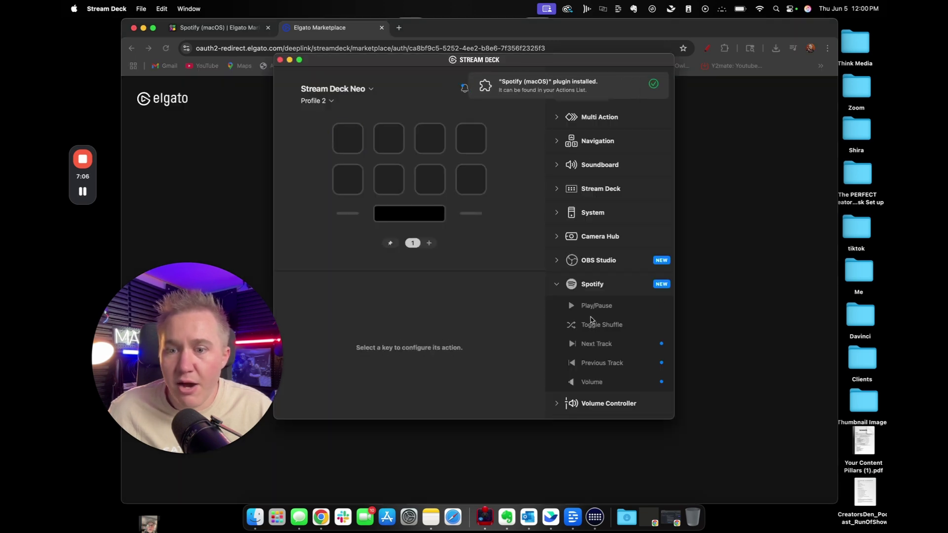
# Expand the Spotify actions, keep Stream Deck Neo as the device and select the top-left key.
pyautogui.click(557, 285)
pyautogui.click(558, 285)
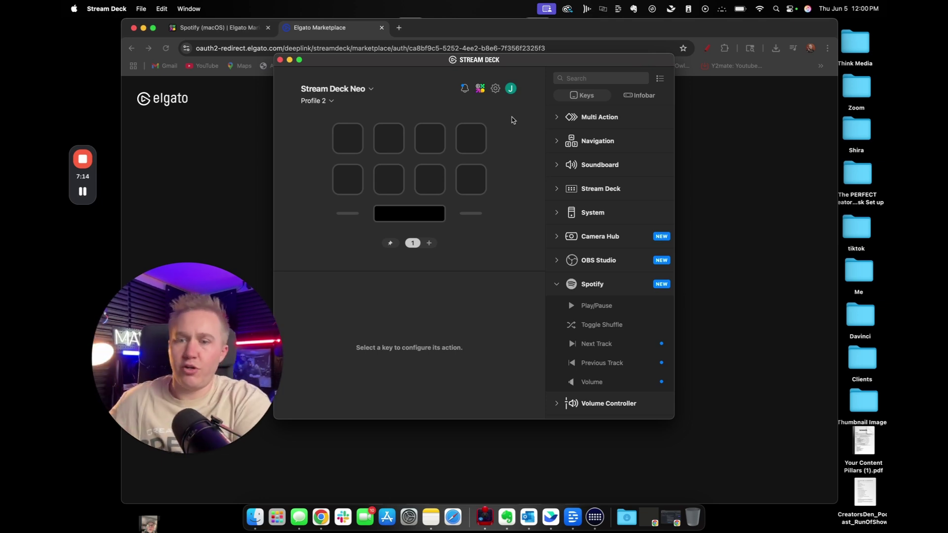
pyautogui.click(590, 283)
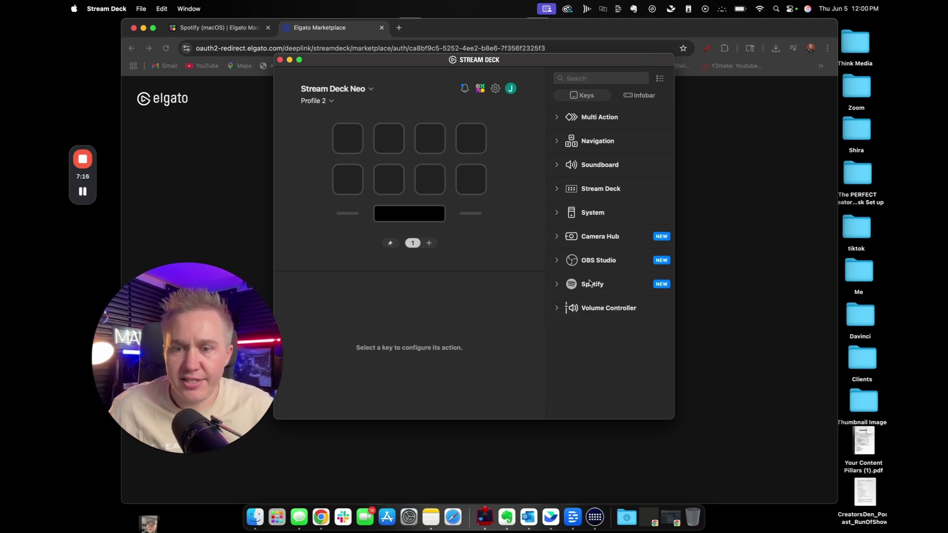
pyautogui.click(560, 285)
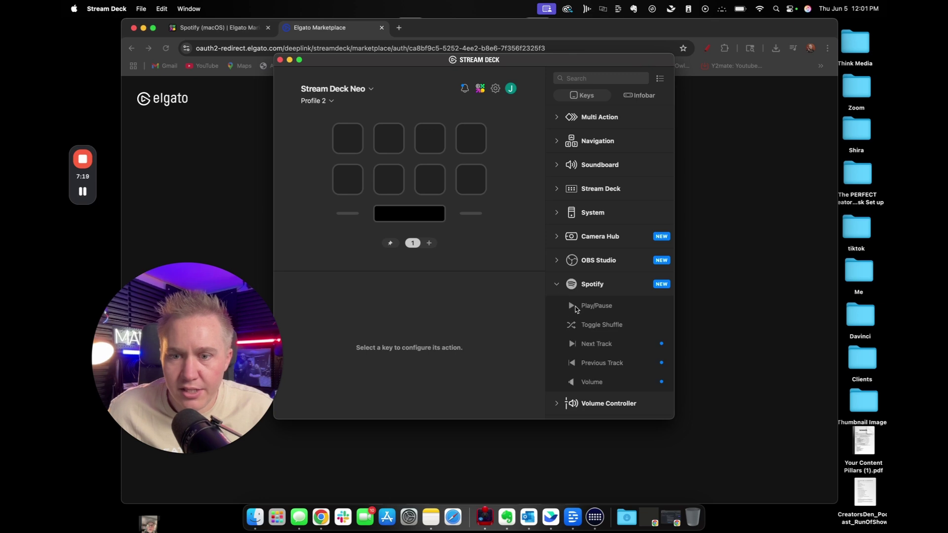
pyautogui.click(335, 94)
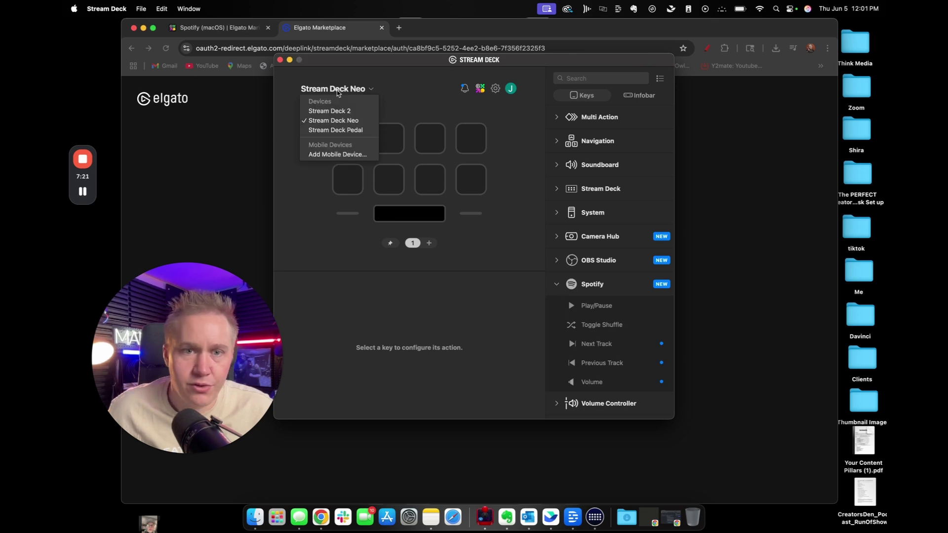
pyautogui.click(399, 98)
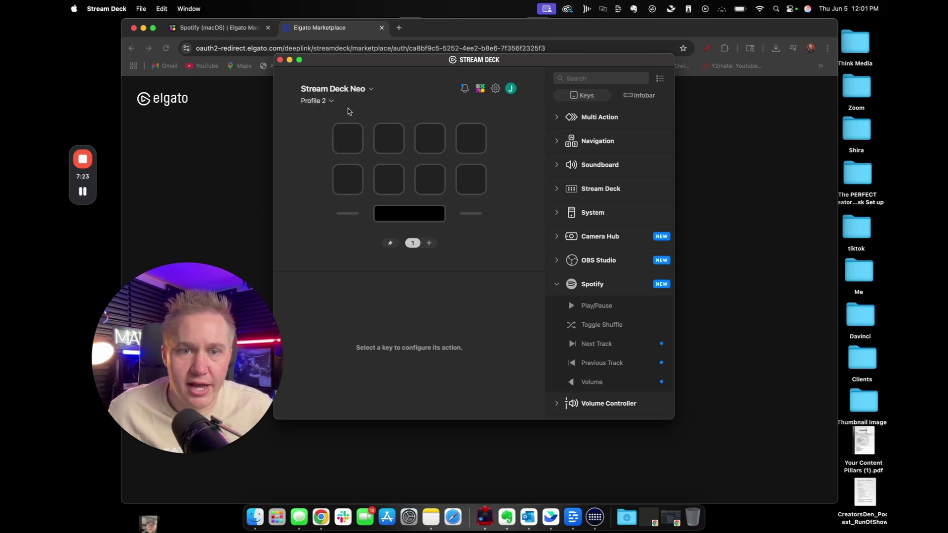
pyautogui.click(365, 146)
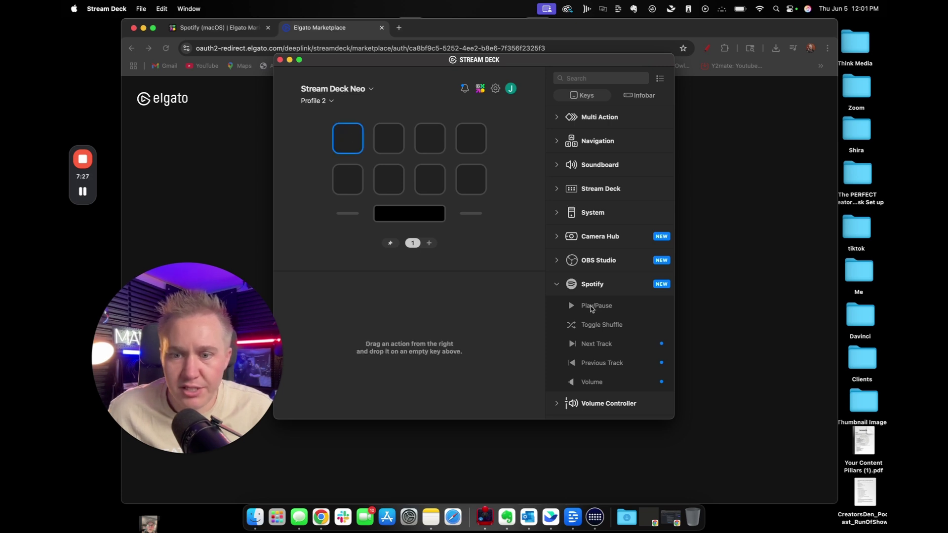
# Place Play/Pause and Toggle Shuffle on the top row, Next and Previous Track below.
pyautogui.moveTo(593, 308); pyautogui.dragTo(351, 142)
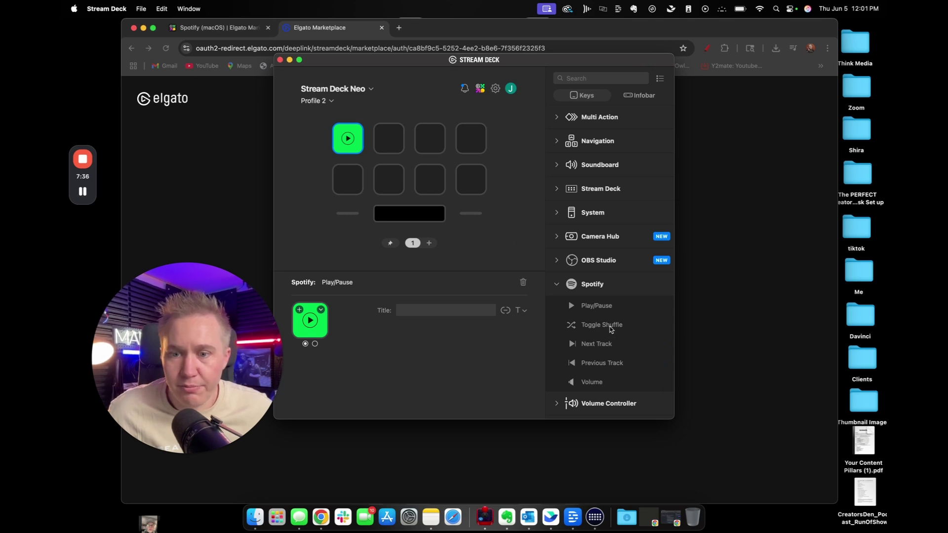
pyautogui.moveTo(607, 329); pyautogui.dragTo(385, 145)
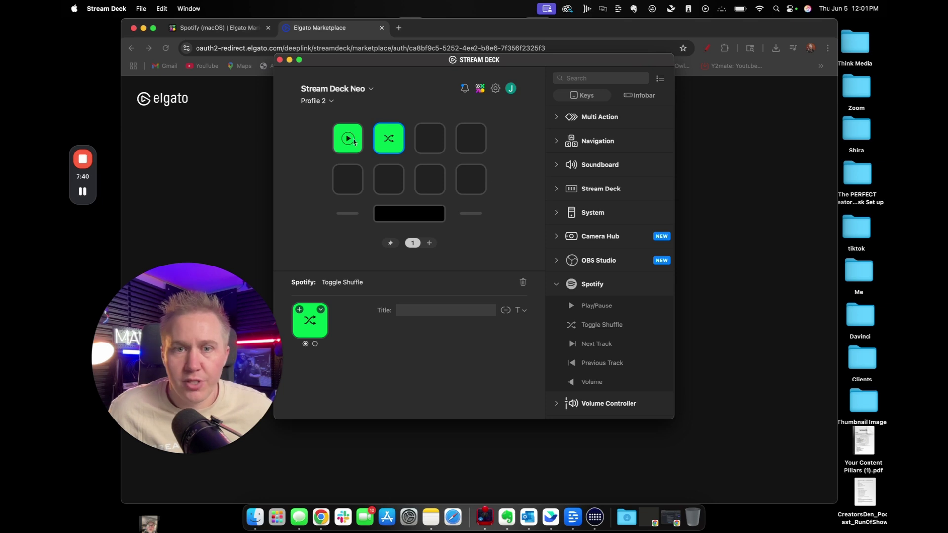
pyautogui.moveTo(610, 348); pyautogui.dragTo(345, 179)
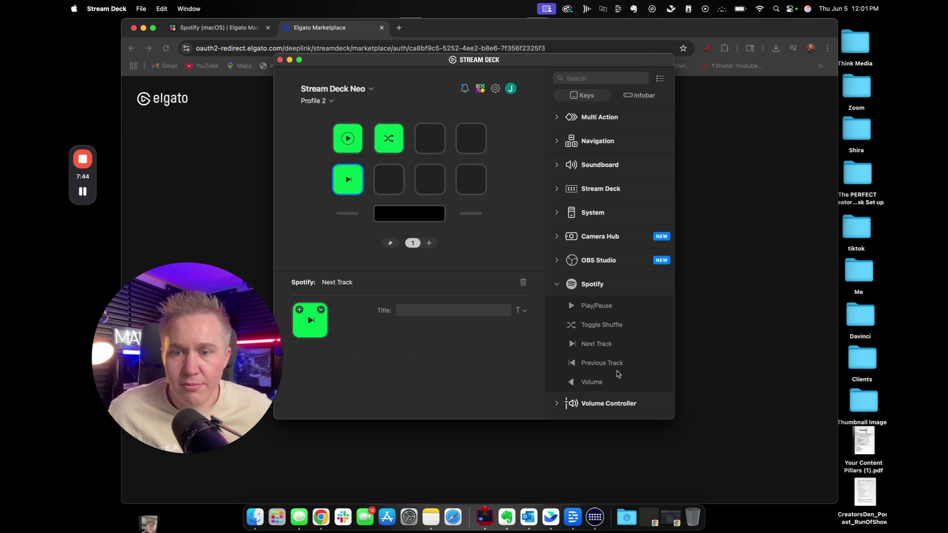
pyautogui.moveTo(617, 374); pyautogui.dragTo(395, 192)
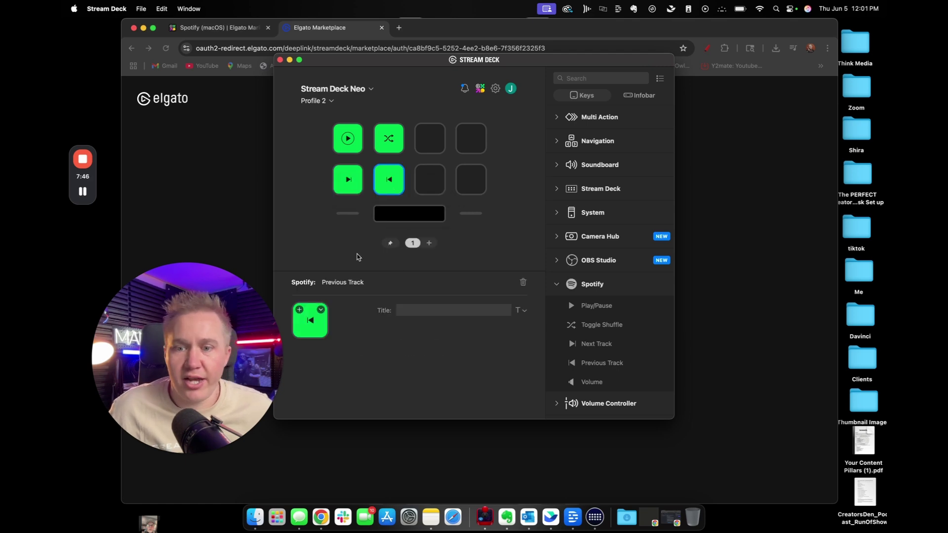
# Add a Volume Up key and a Volume Down key titled 'Spotify volume down'.
pyautogui.moveTo(597, 383); pyautogui.dragTo(446, 180)
pyautogui.click(447, 326)
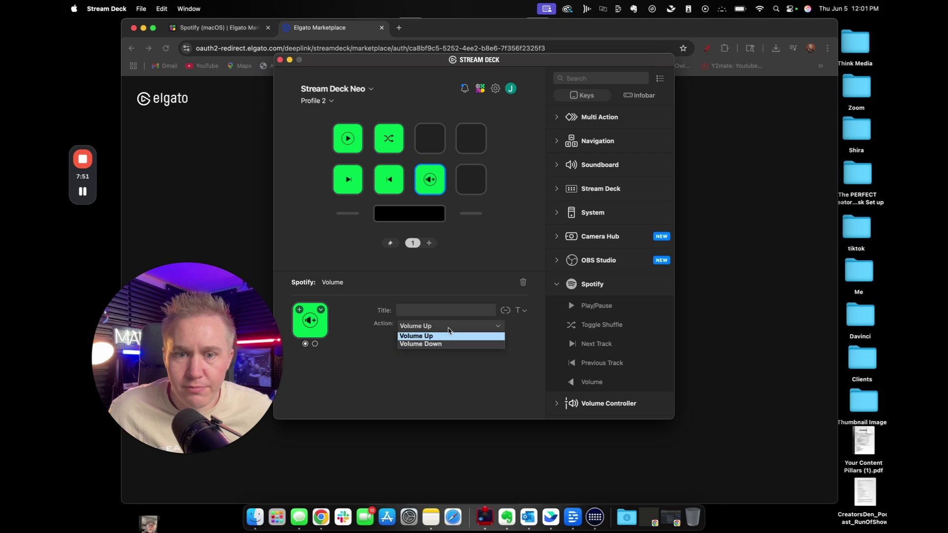
pyautogui.click(617, 406)
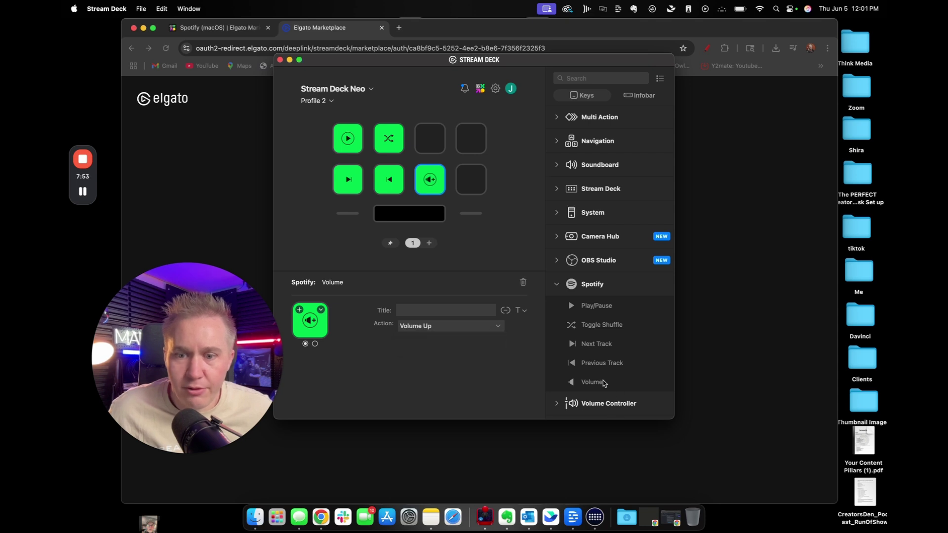
pyautogui.moveTo(605, 384); pyautogui.dragTo(471, 179)
pyautogui.click(471, 330)
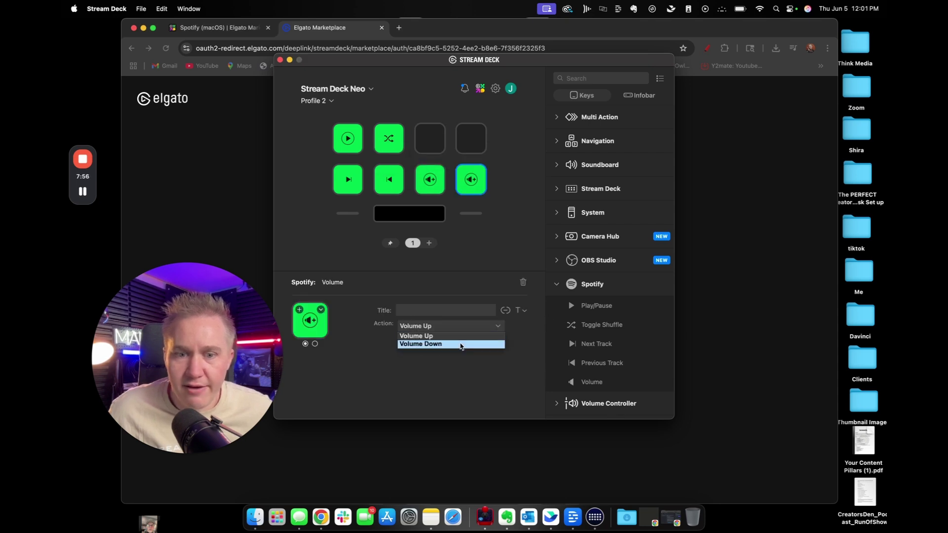
pyautogui.click(462, 341)
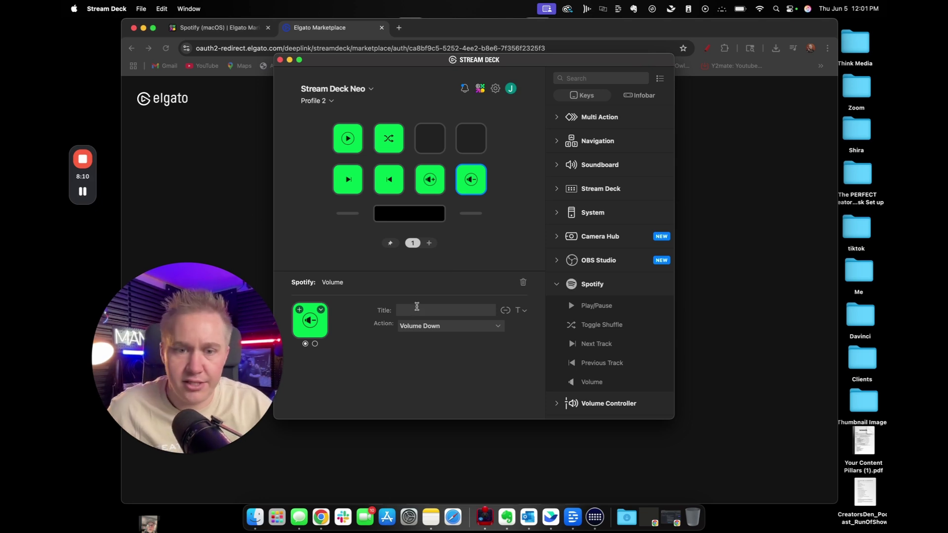
pyautogui.write('Spotify volume down')
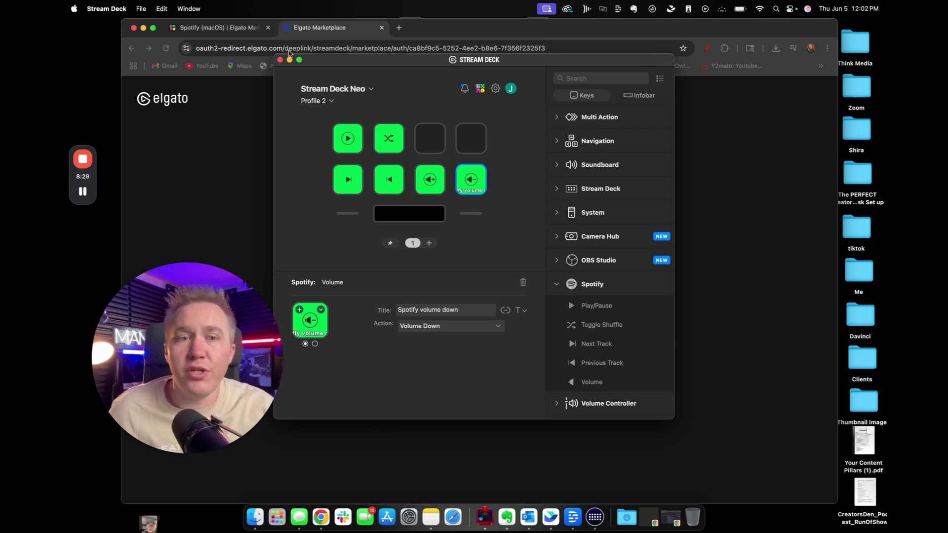
# Return to the Spotify plugin's Marketplace tab and sign in.
pyautogui.click(257, 98)
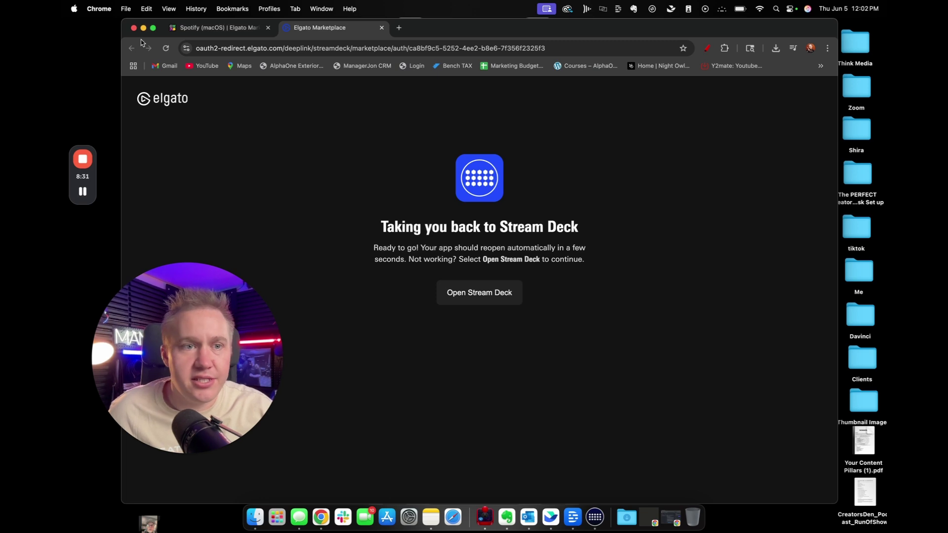
pyautogui.click(187, 25)
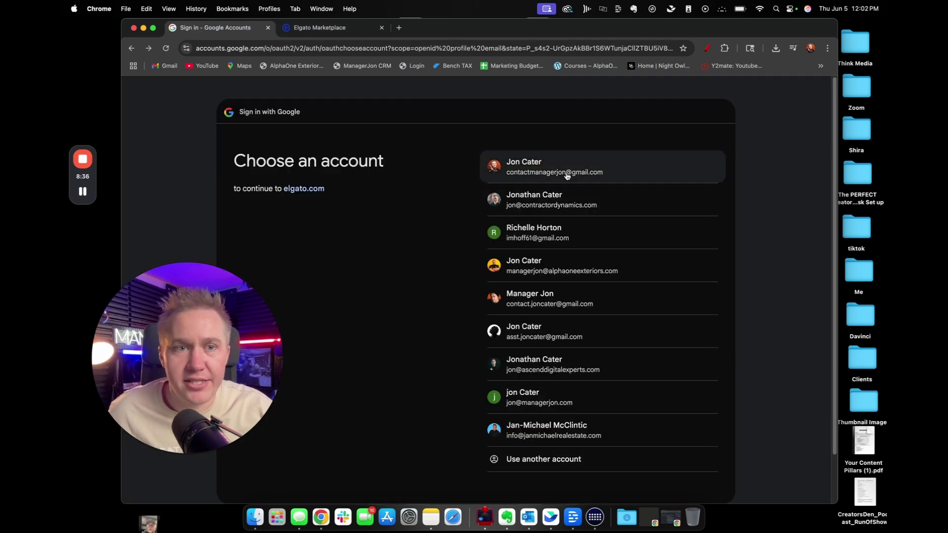
pyautogui.click(568, 176)
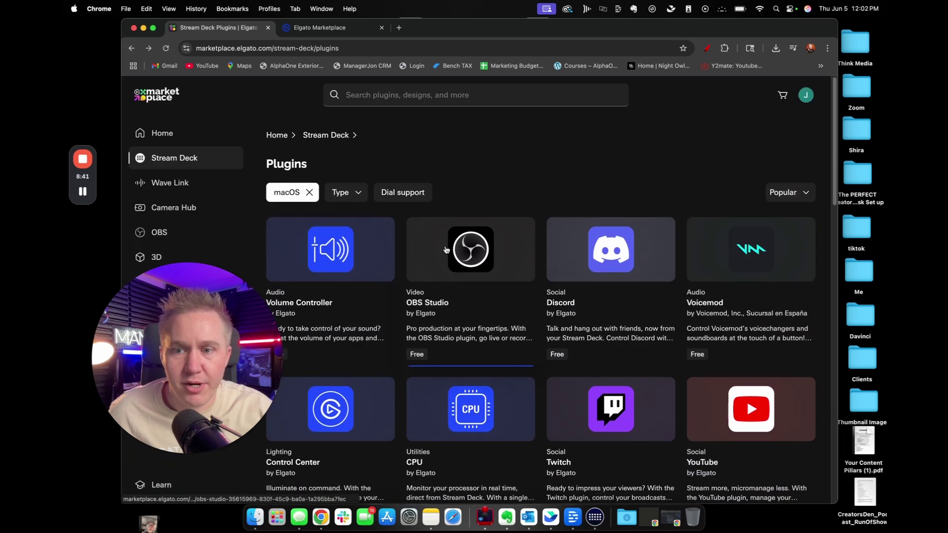
# Search 'tiktok live' and try installing TikTok LIVE Studio into Stream Deck.
pyautogui.click(416, 97)
pyautogui.write('tikt')
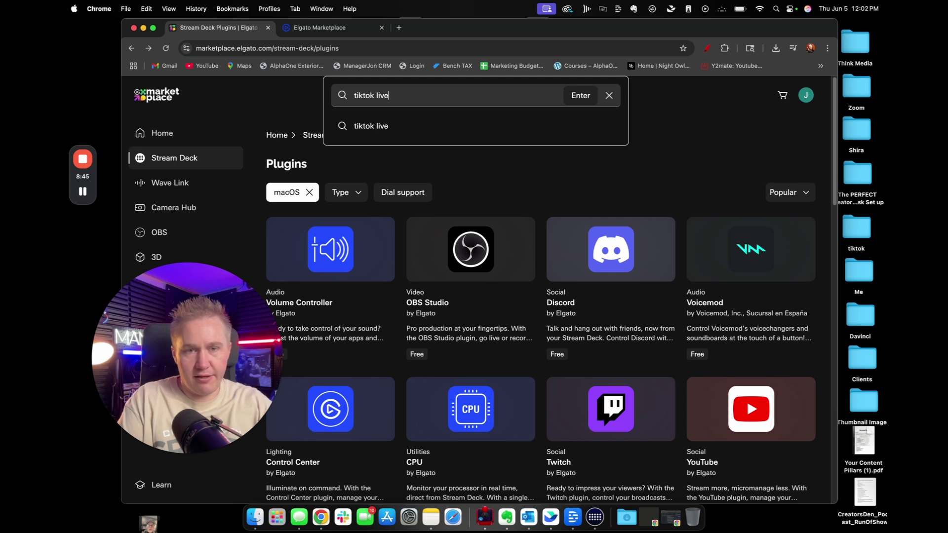
pyautogui.write('ok live')
pyautogui.press('Return')
pyautogui.click(402, 250)
pyautogui.click(725, 171)
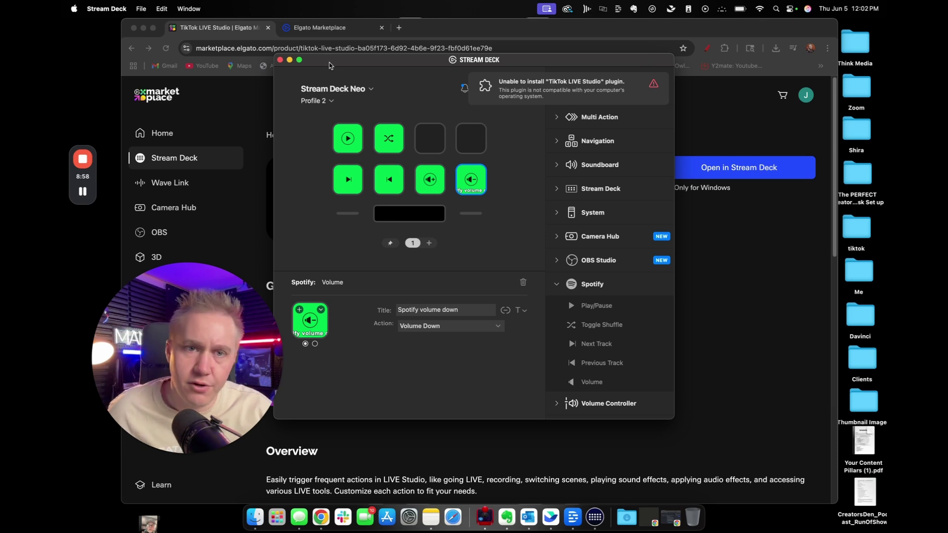
pyautogui.moveTo(330, 66); pyautogui.dragTo(339, 89)
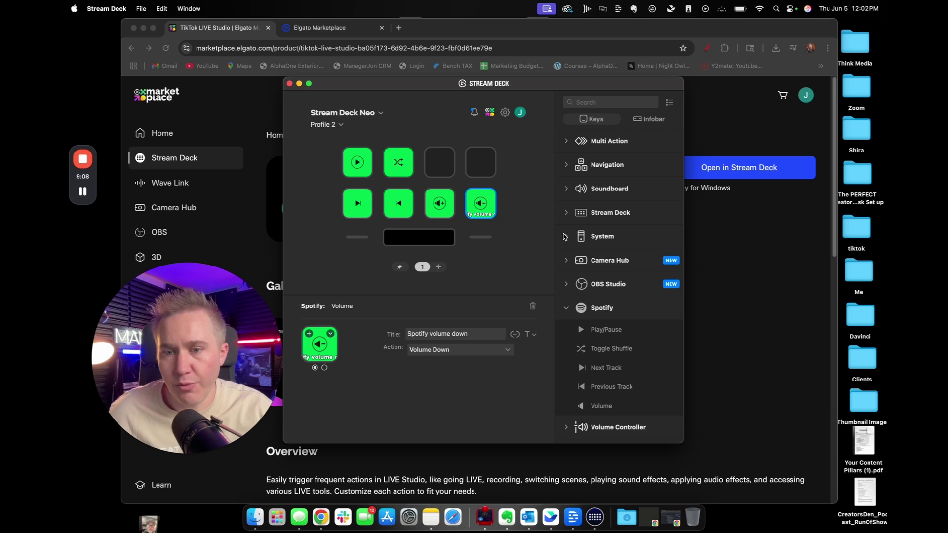
pyautogui.click(567, 308)
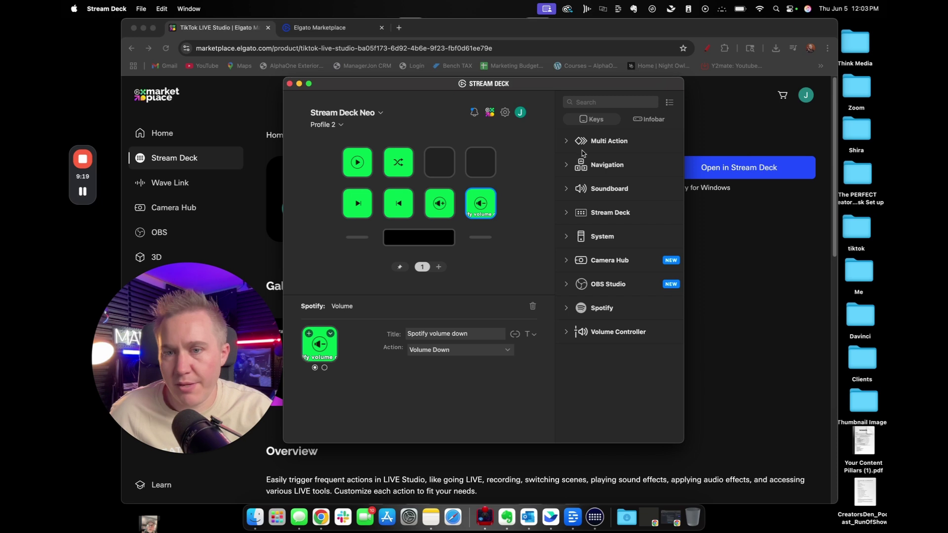
# Browse the Icon Library's choices for the Play/Pause key.
pyautogui.click(351, 168)
pyautogui.click(309, 335)
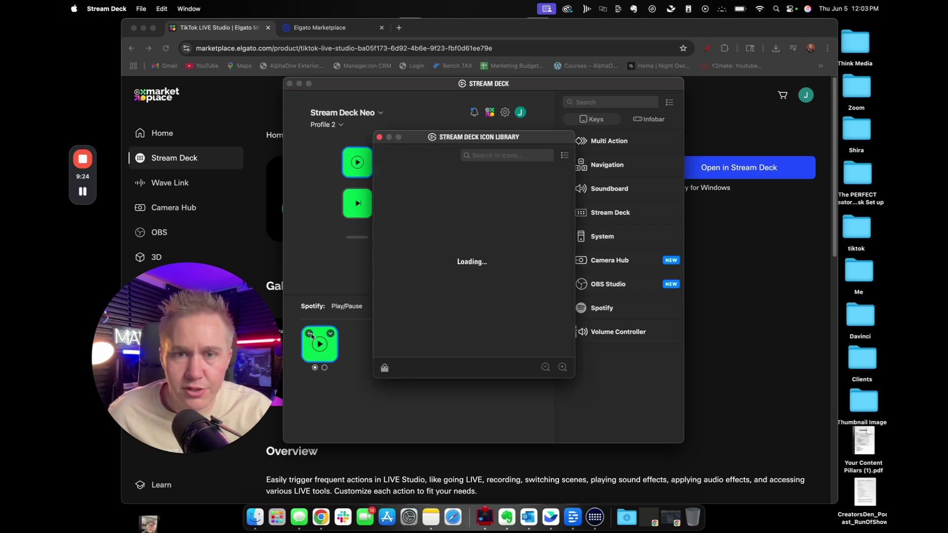
pyautogui.scroll(-5, 475, 255)
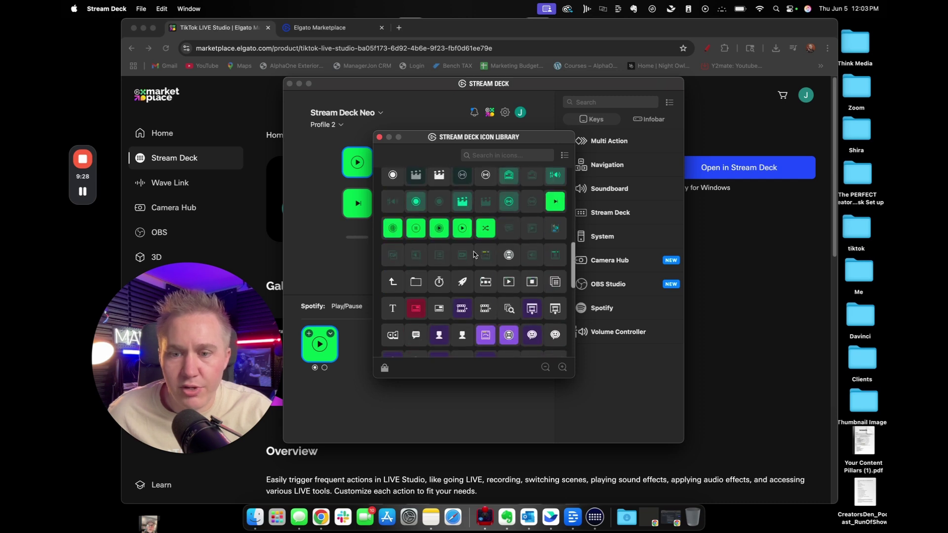
pyautogui.scroll(-10, 474, 255)
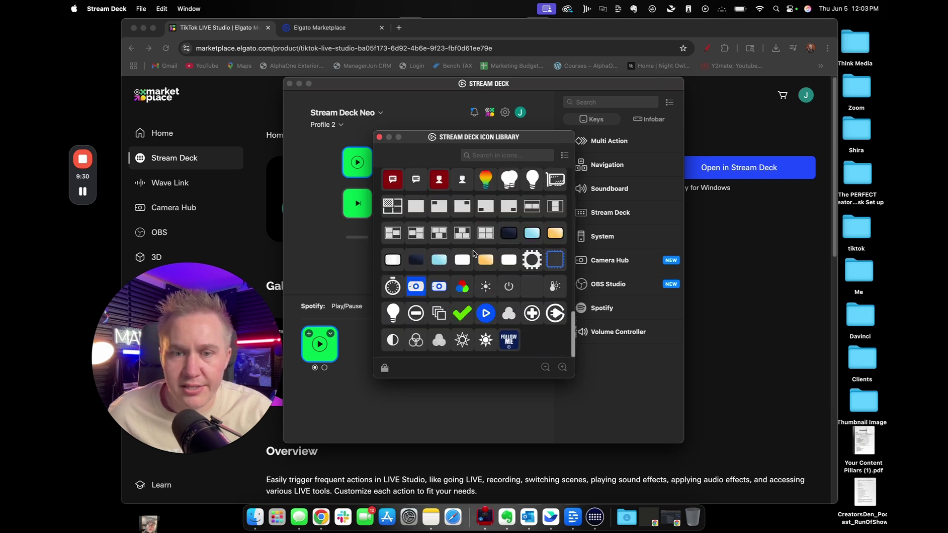
pyautogui.scroll(15, 474, 255)
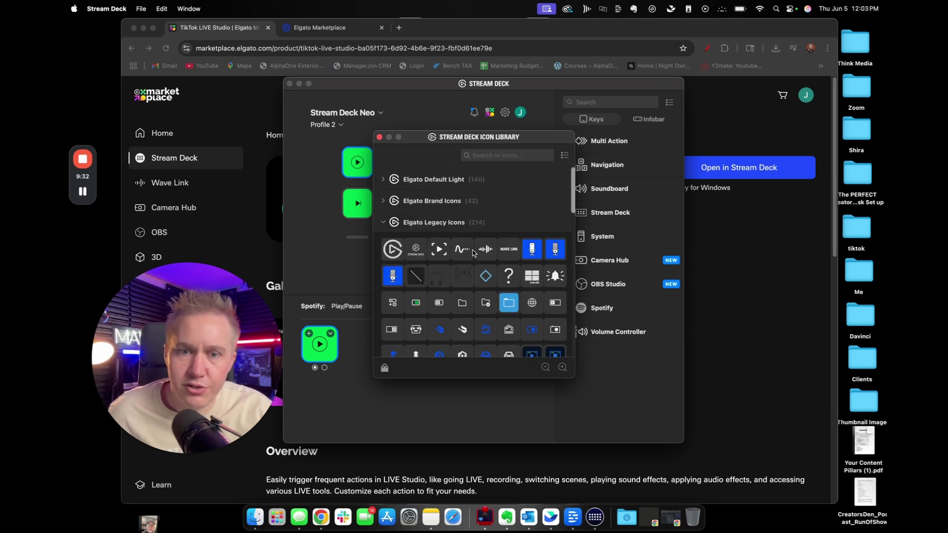
pyautogui.scroll(-10, 452, 228)
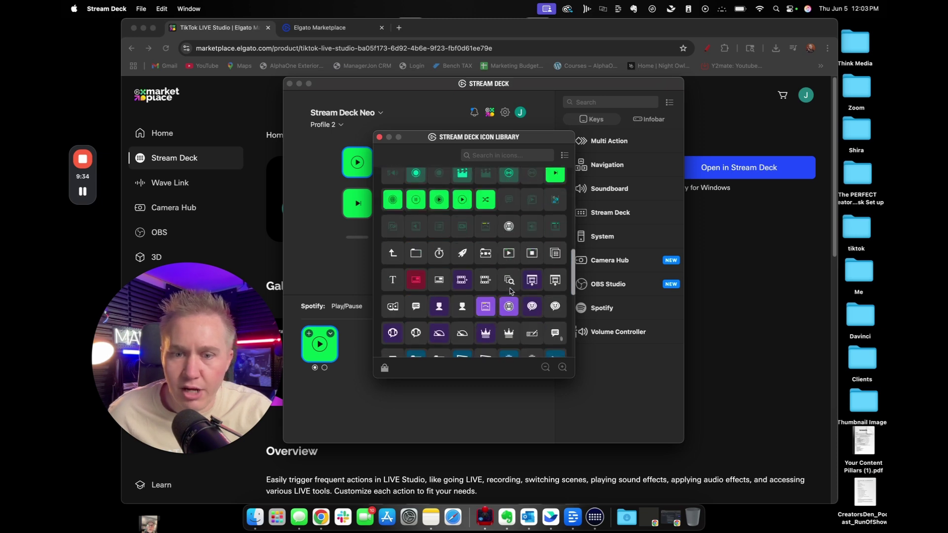
pyautogui.scroll(-8, 511, 291)
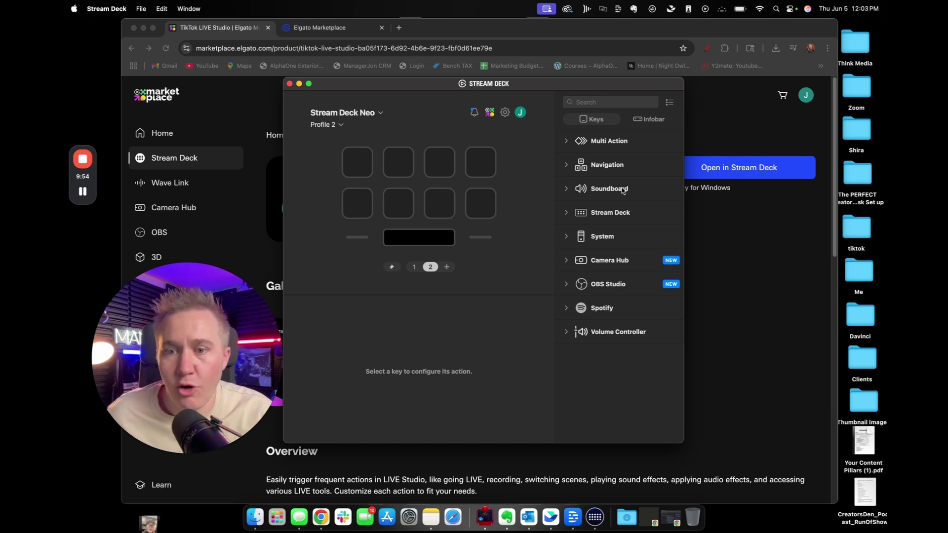
# Put the OBS Studio Record action on page 2's first key and collapse the OBS Studio group.
pyautogui.click(567, 285)
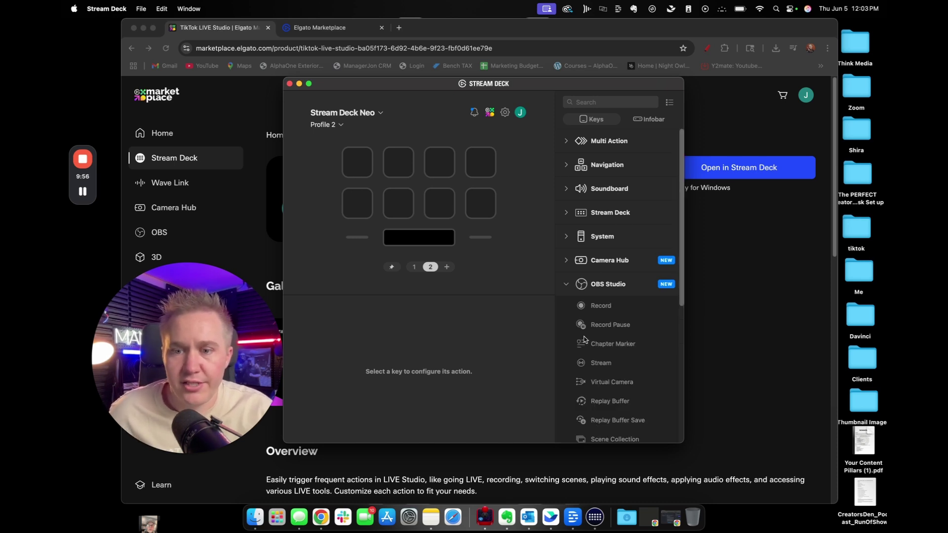
pyautogui.scroll(-8, 584, 339)
pyautogui.scroll(4, 588, 296)
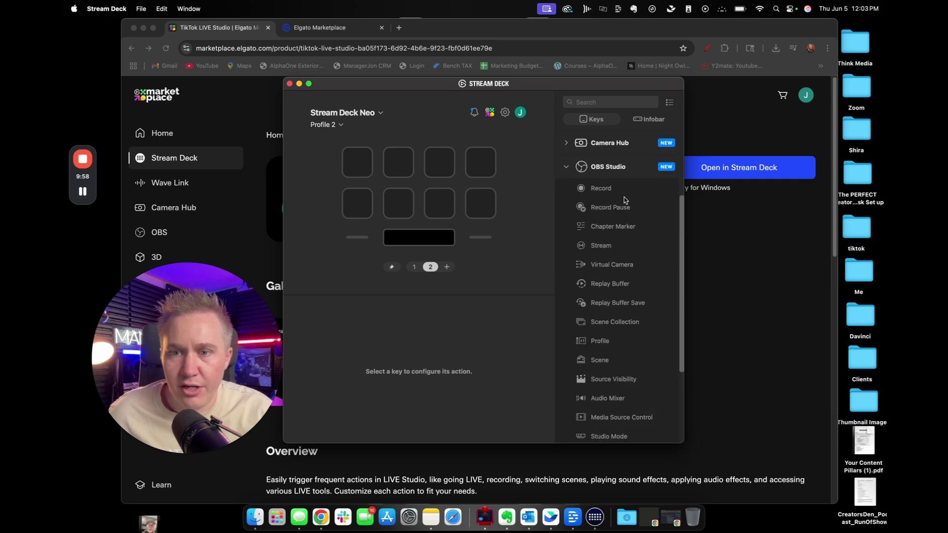
pyautogui.moveTo(615, 188); pyautogui.dragTo(357, 163)
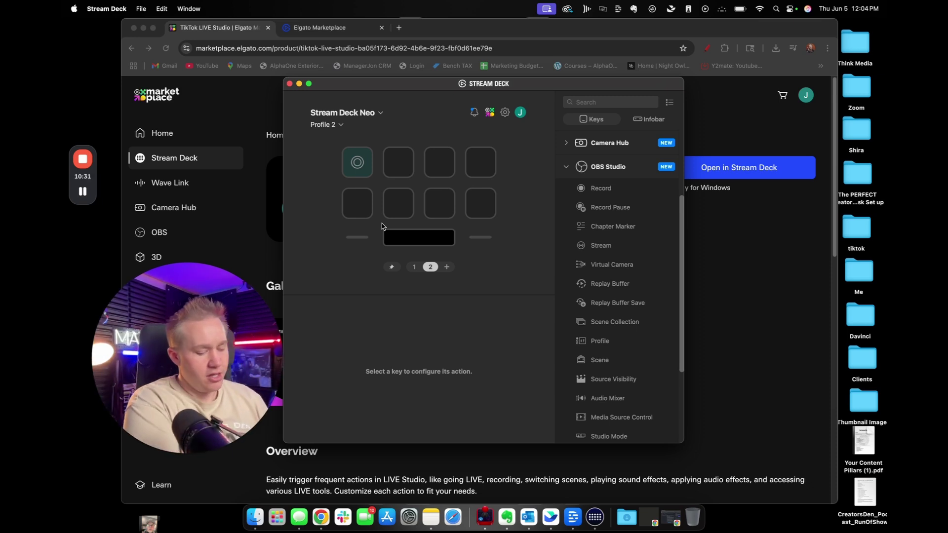
pyautogui.click(569, 168)
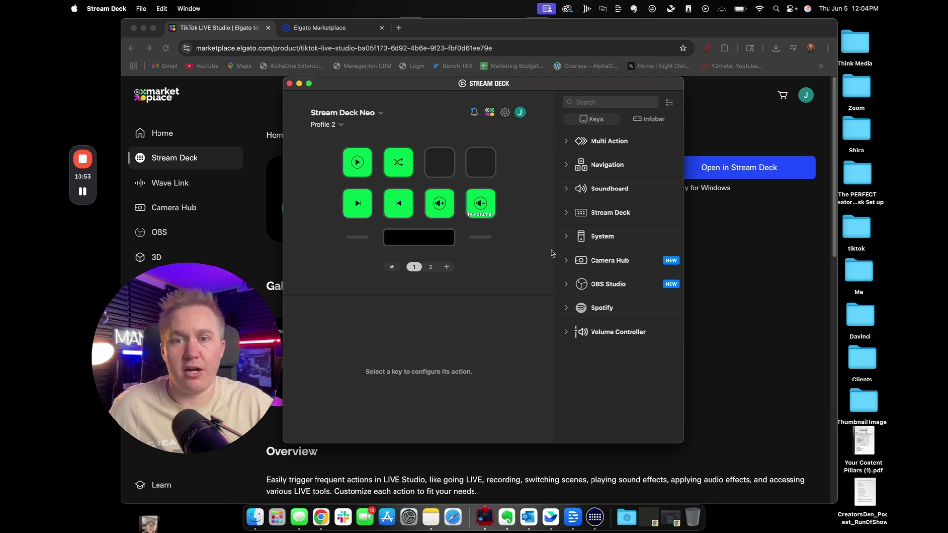
# Add a third page and delete the Play/Pause and Toggle Shuffle keys from page 1.
pyautogui.click(447, 267)
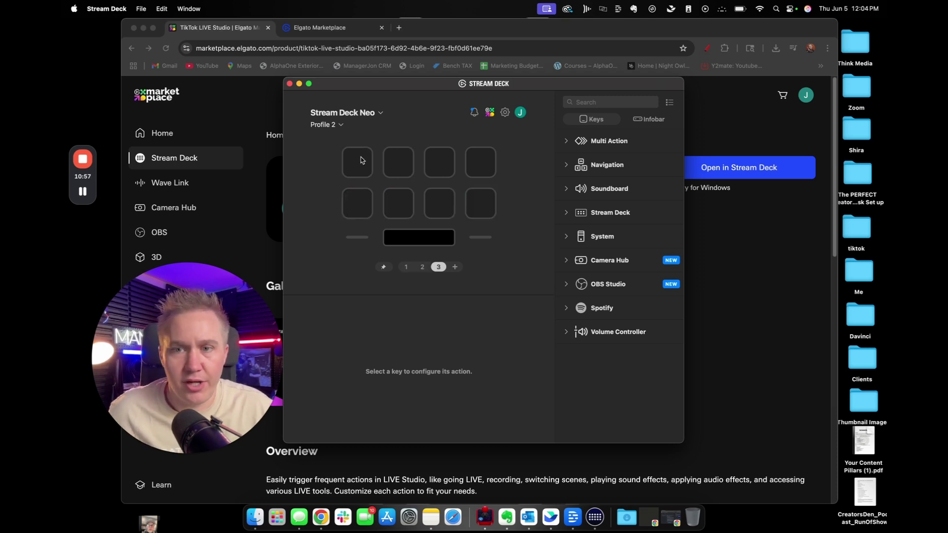
pyautogui.click(569, 164)
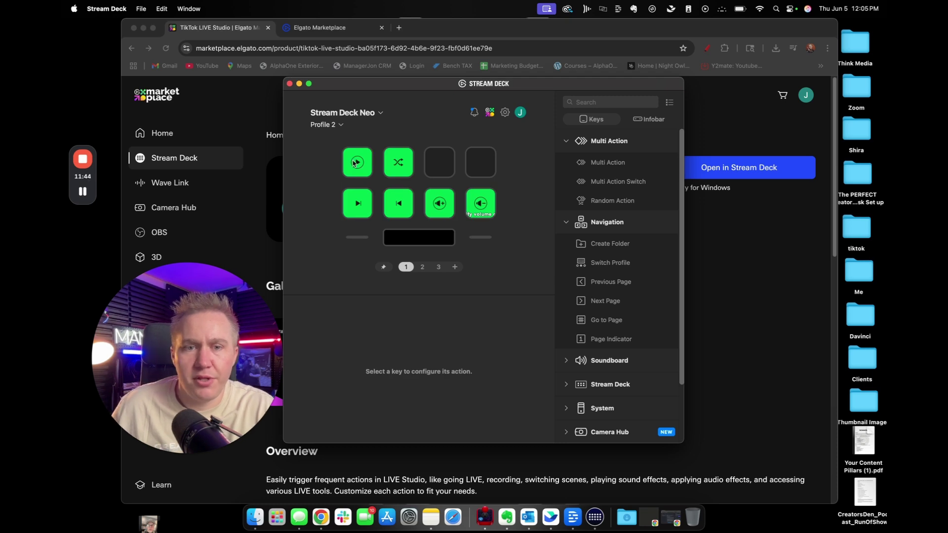
pyautogui.click(357, 162)
pyautogui.press('BackSpace')
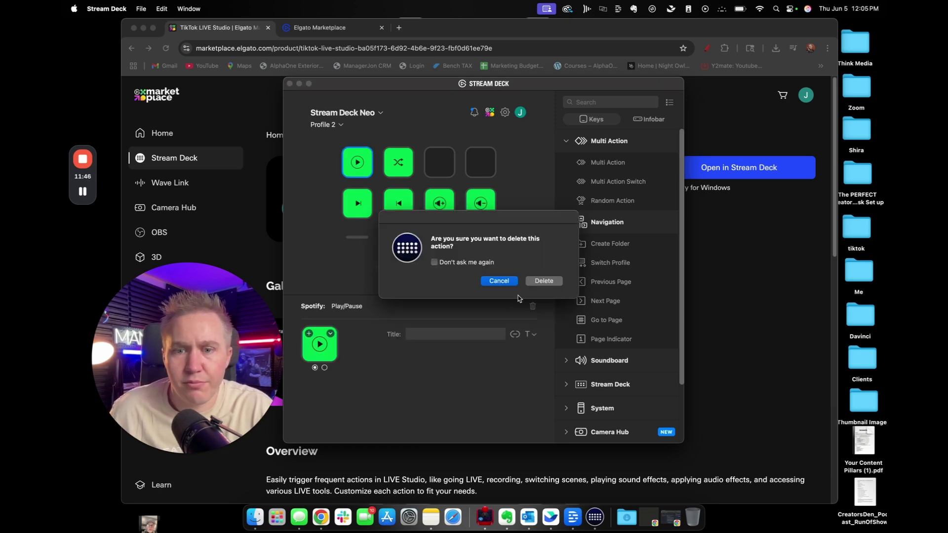
pyautogui.click(544, 281)
pyautogui.click(398, 162)
pyautogui.press('BackSpace')
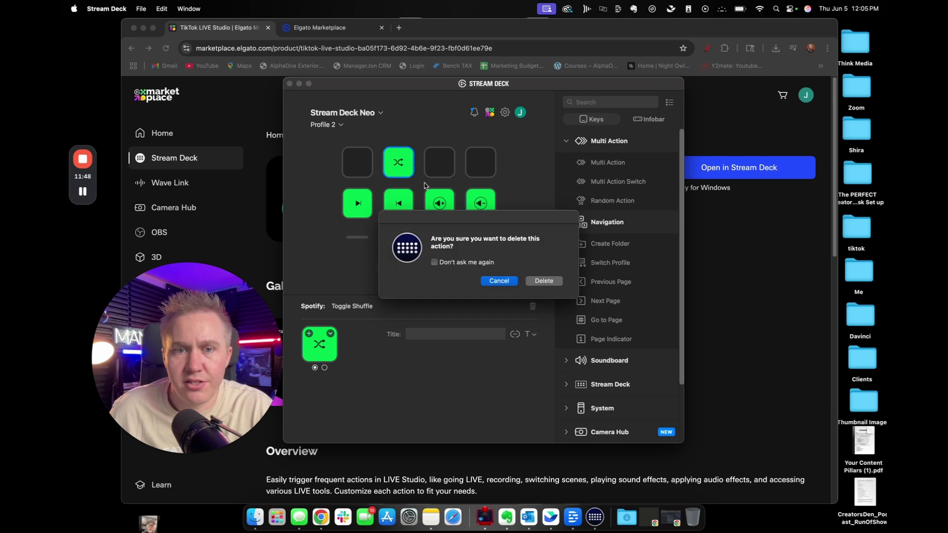
pyautogui.click(543, 281)
# Check the Next Track, Previous Track and Volume Up keys, then return to Chrome.
pyautogui.click(352, 204)
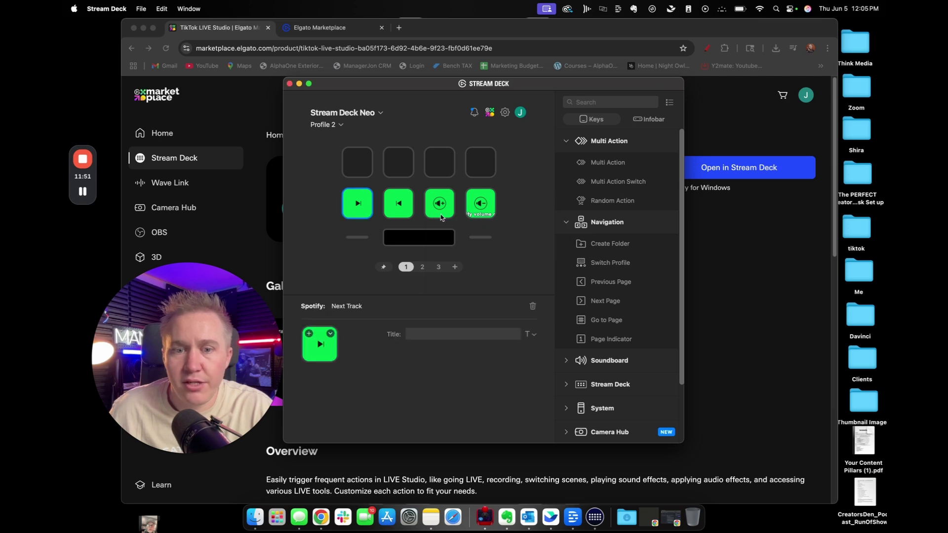
pyautogui.click(386, 207)
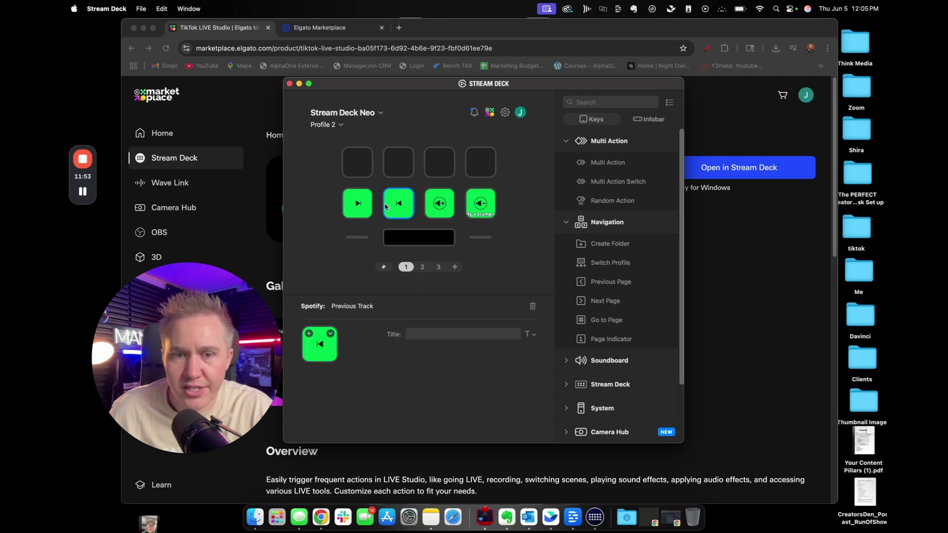
pyautogui.click(435, 194)
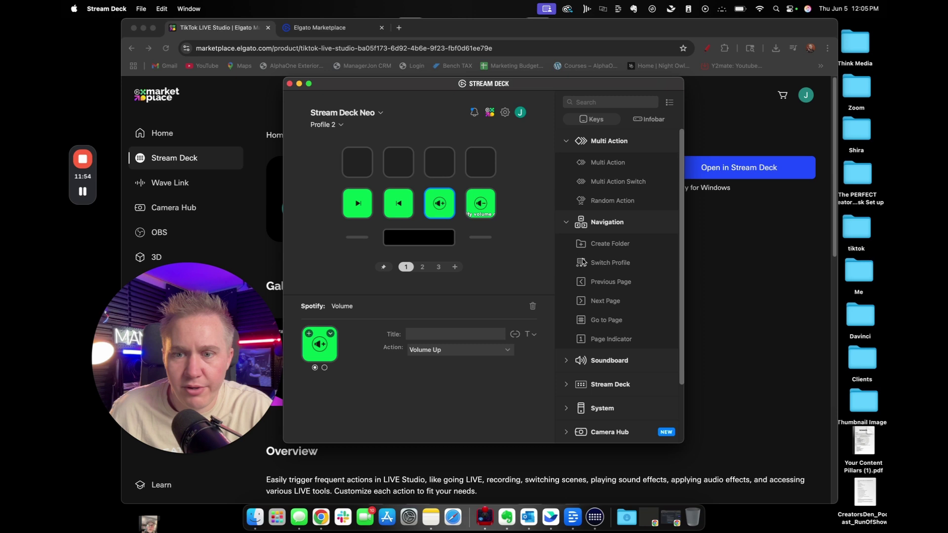
pyautogui.click(493, 351)
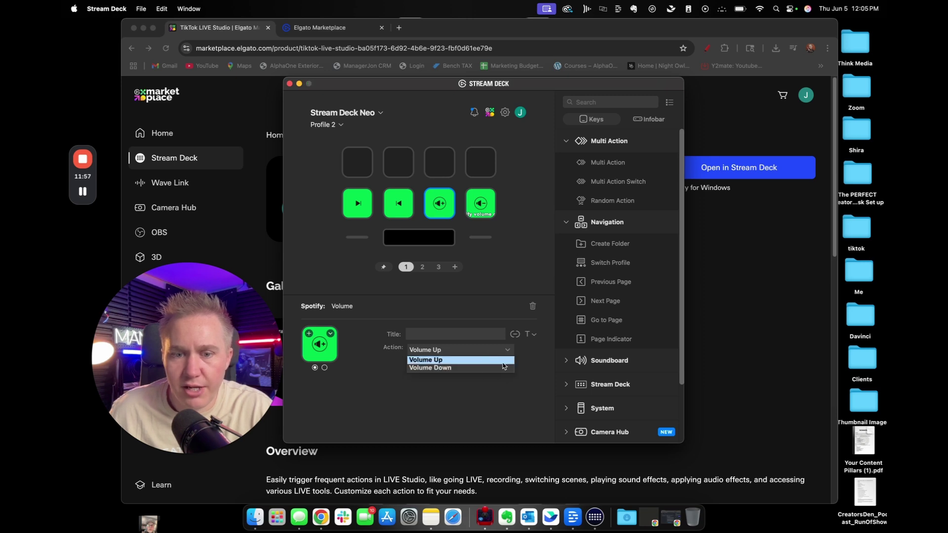
pyautogui.click(527, 361)
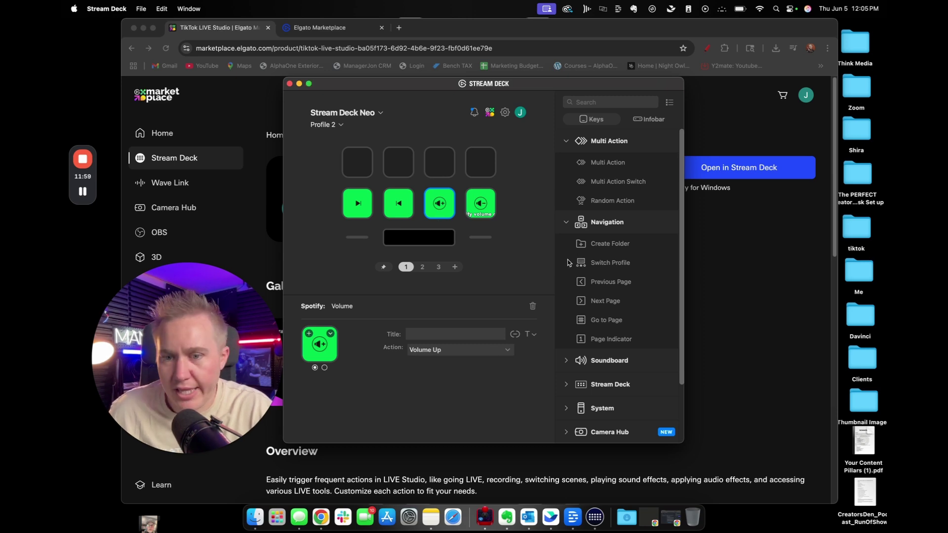
pyautogui.click(567, 223)
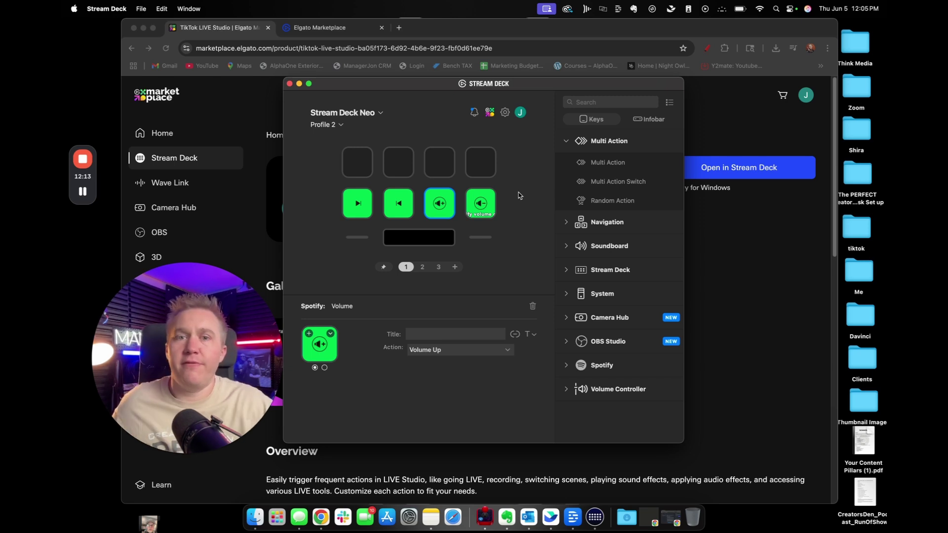
pyautogui.click(432, 34)
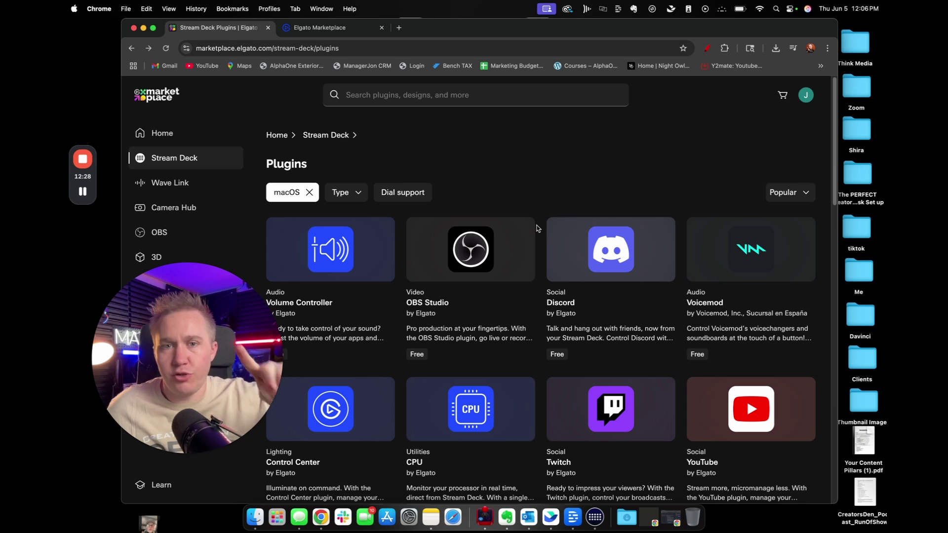
# Scroll the macOS Stream Deck plugin grid and load more plugins with Show more.
pyautogui.scroll(-3, 538, 228)
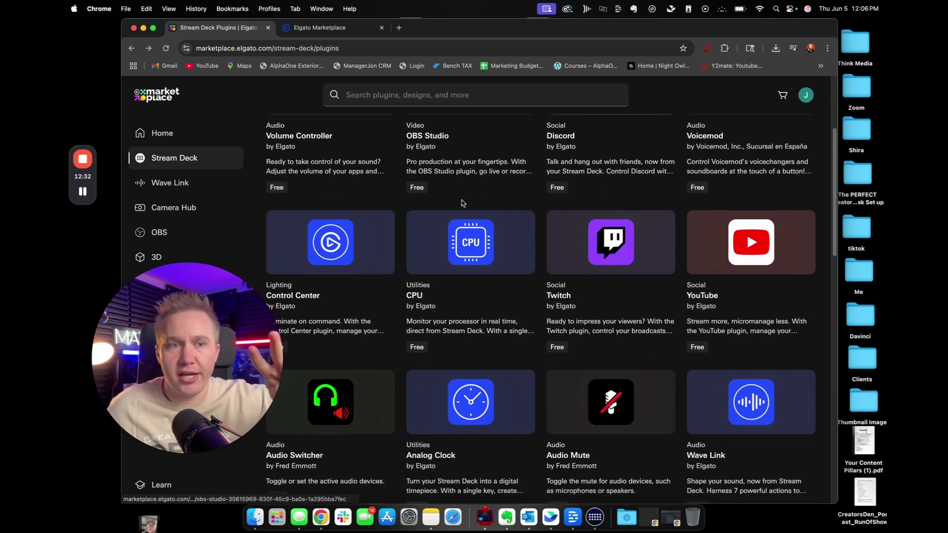
pyautogui.scroll(3, 303, 89)
pyautogui.scroll(-2, 547, 249)
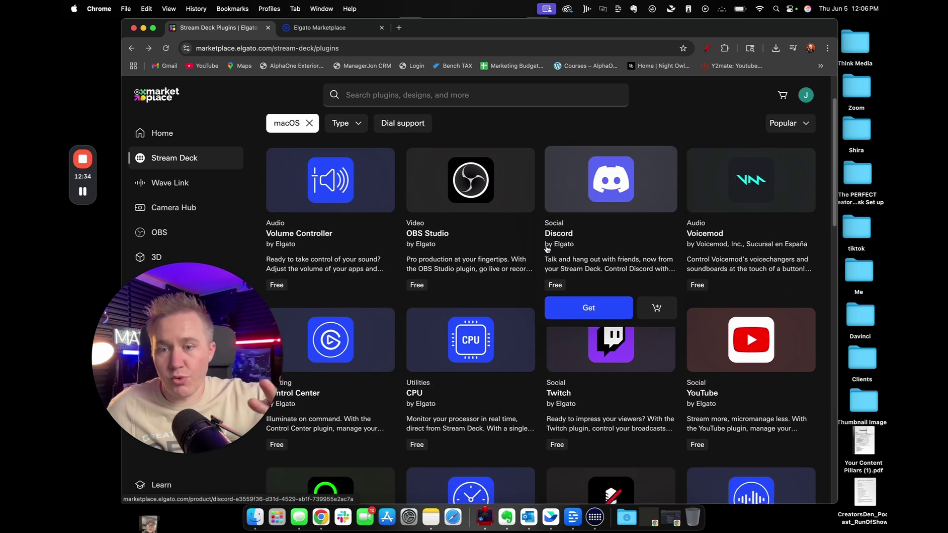
pyautogui.scroll(-5, 535, 284)
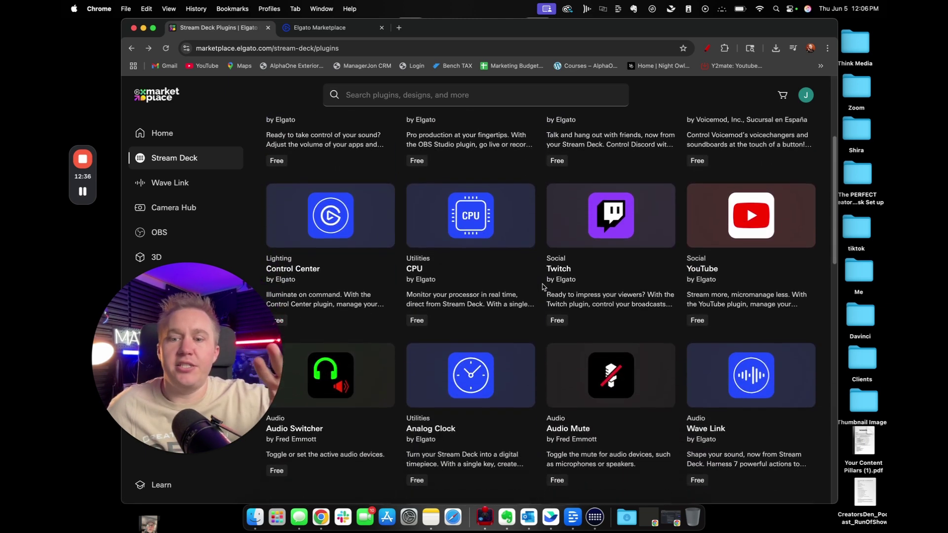
pyautogui.scroll(-5, 542, 287)
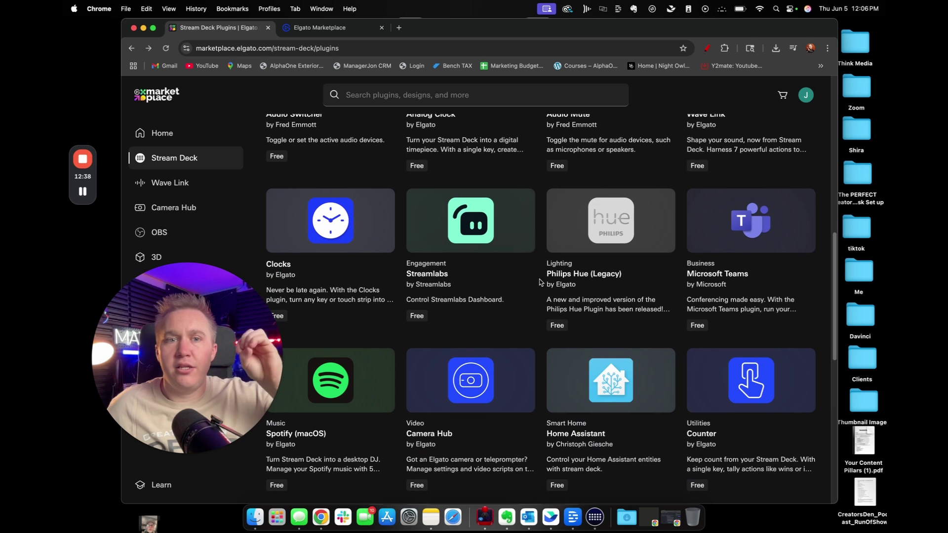
pyautogui.scroll(-7, 538, 282)
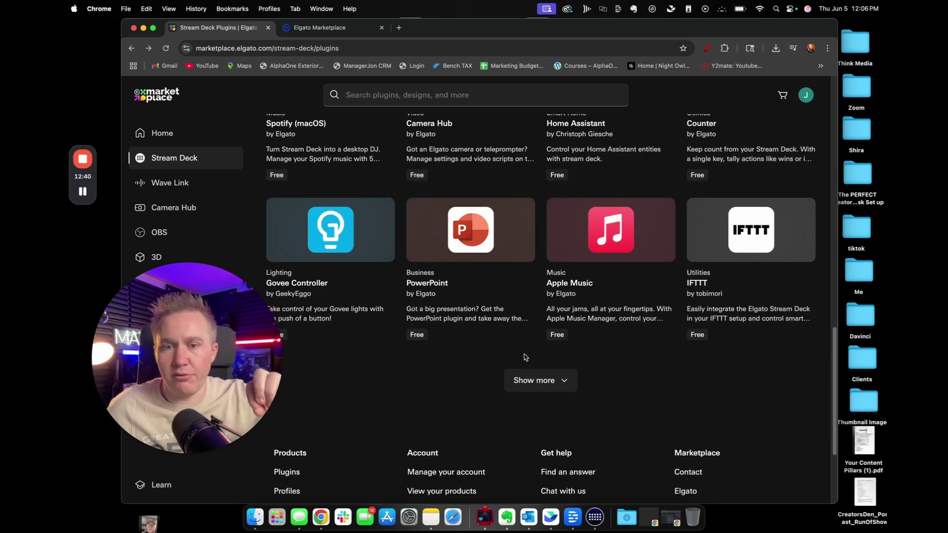
pyautogui.click(543, 381)
# Load another batch and browse plugins like Timestamp, Keyboard Maestro, Slack Status and Toggl.
pyautogui.scroll(-5, 542, 361)
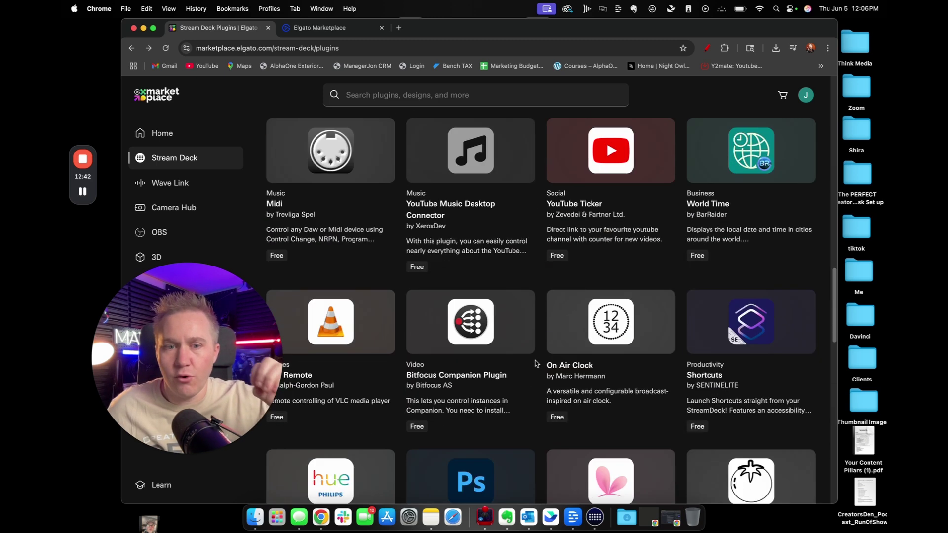
pyautogui.scroll(-10, 542, 349)
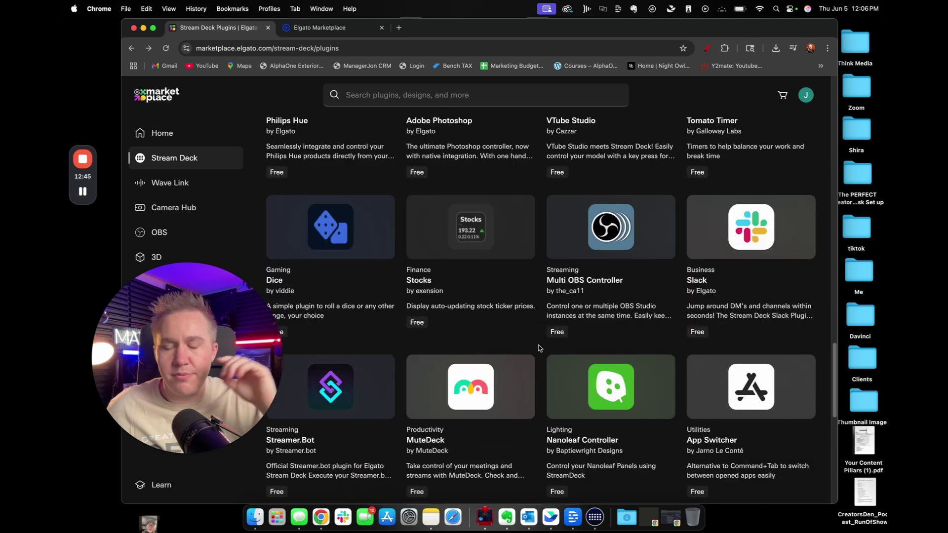
pyautogui.scroll(-5, 539, 346)
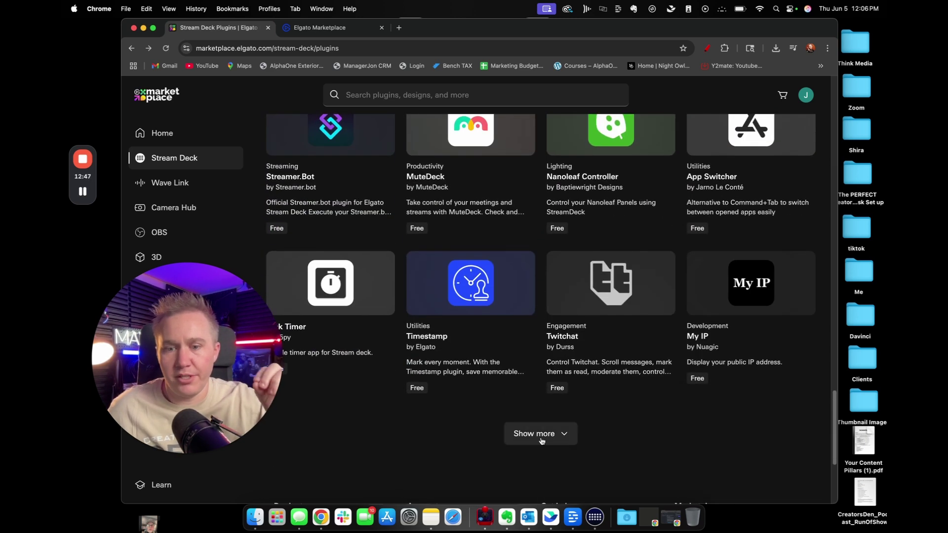
pyautogui.click(541, 435)
pyautogui.scroll(-4, 532, 414)
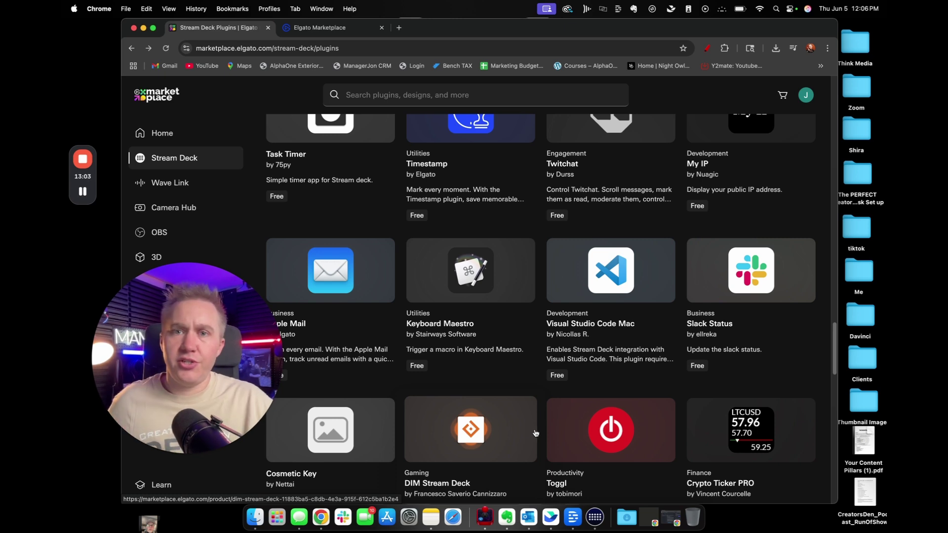
pyautogui.moveTo(529, 243)
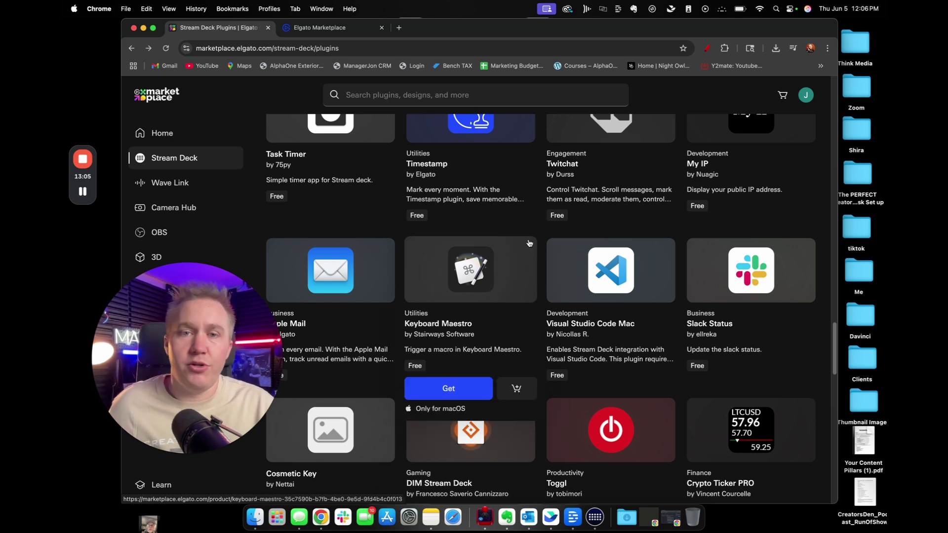
pyautogui.moveTo(534, 152)
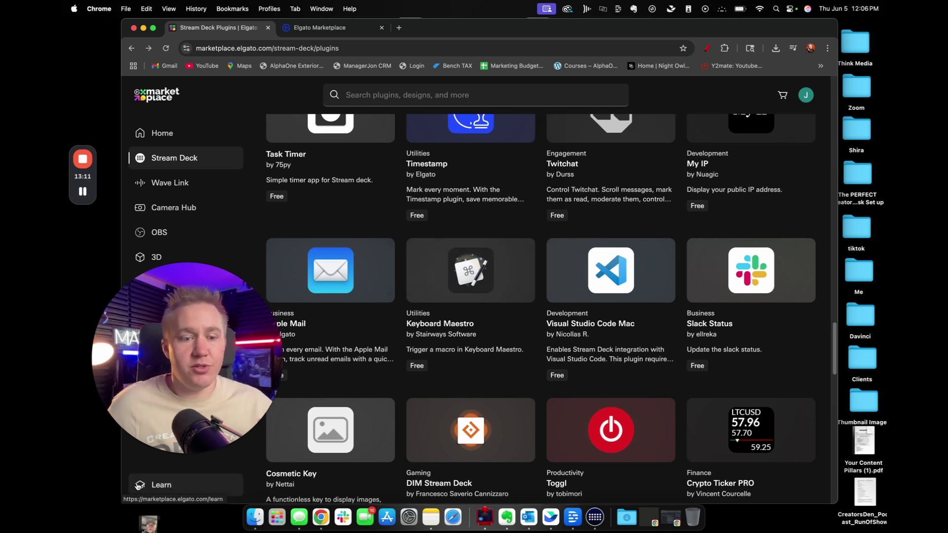
pyautogui.moveTo(187, 460)
pyautogui.moveTo(199, 419); pyautogui.dragTo(499, 193)
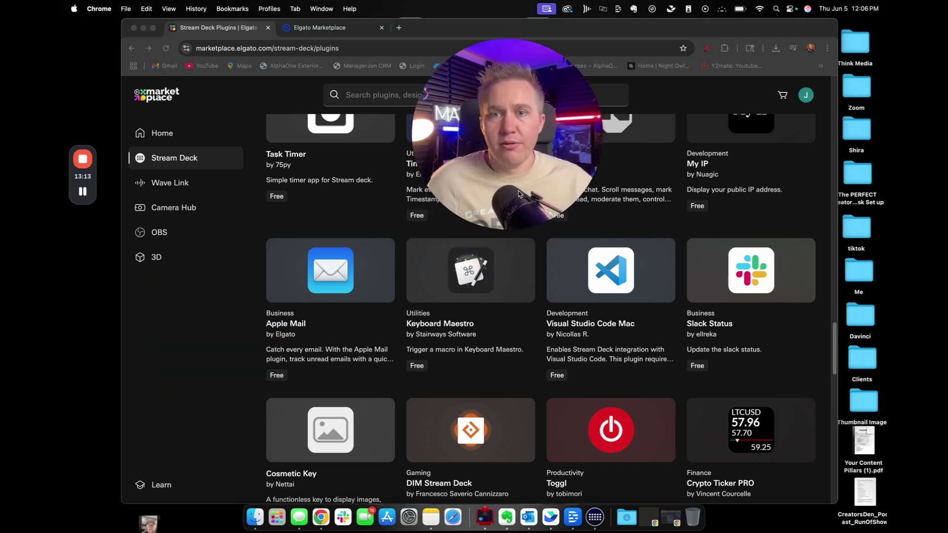